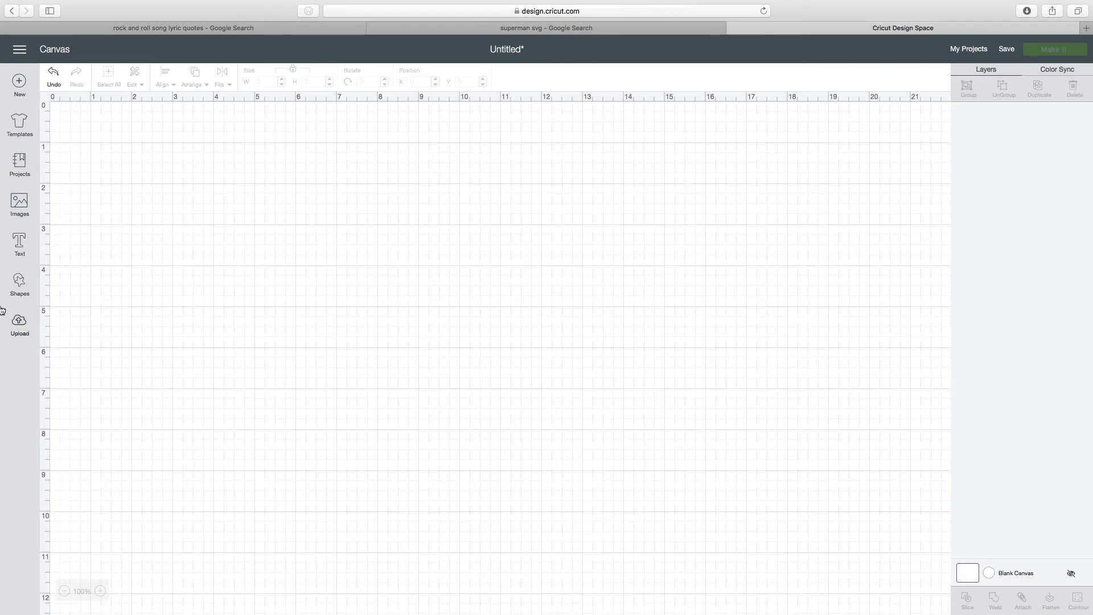
# - Upload the Superman shield image from the desktop's Cricut images folder, searching for "su", and set its image type to Complex
pyautogui.click(16, 325)
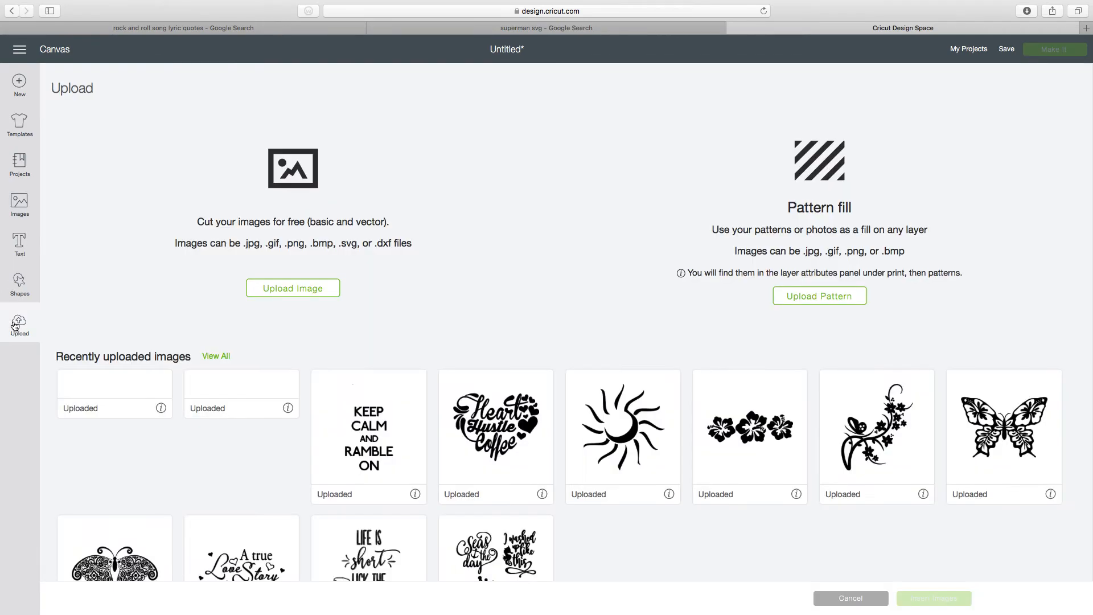
pyautogui.click(280, 293)
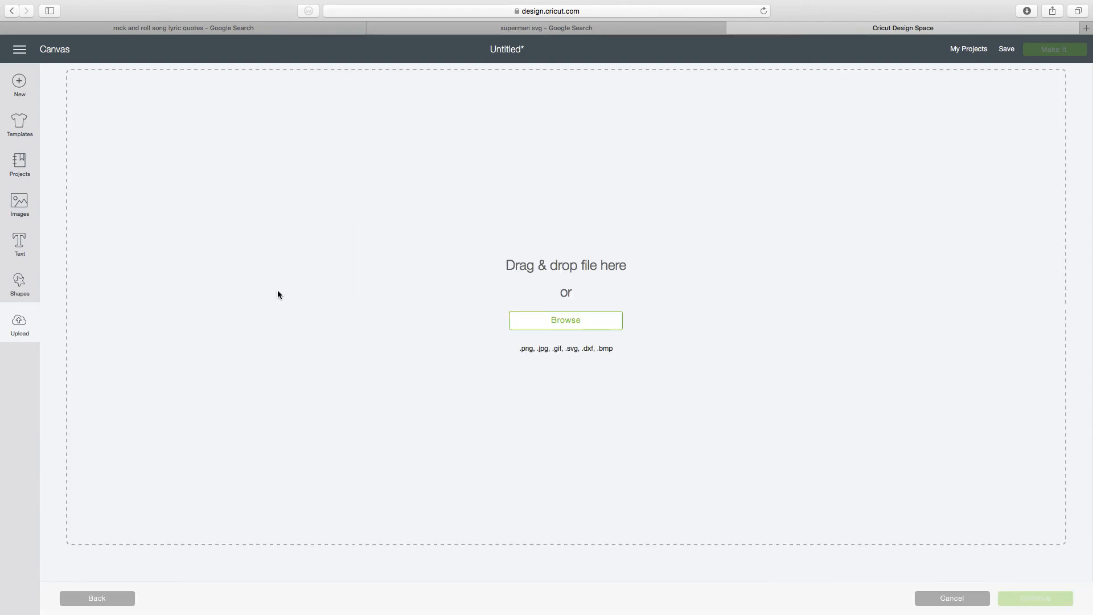
pyautogui.click(547, 322)
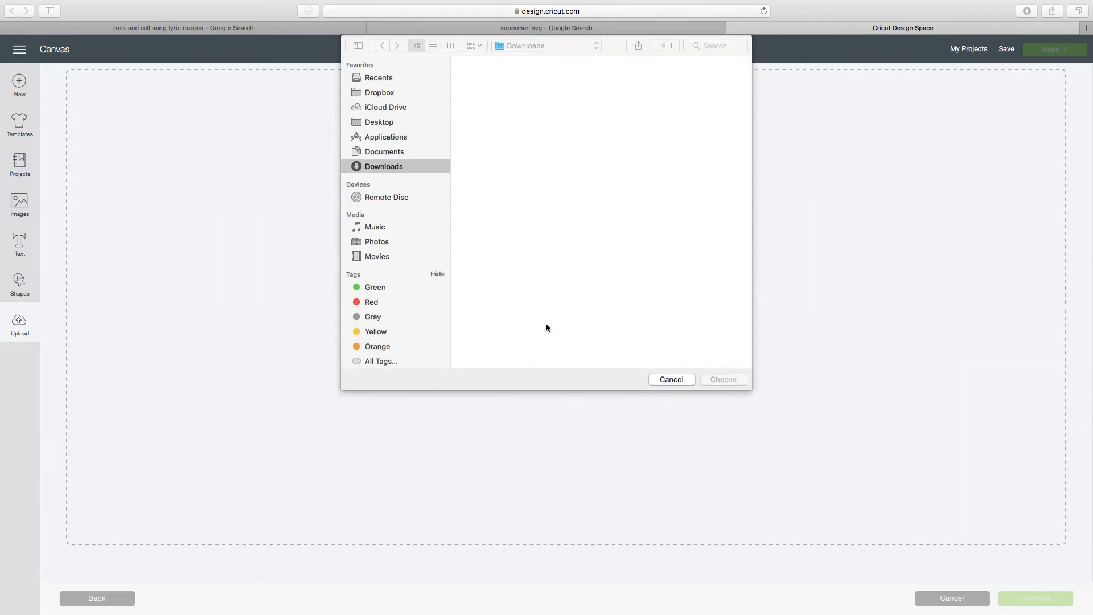
pyautogui.click(380, 123)
pyautogui.doubleClick(494, 157)
pyautogui.click(711, 46)
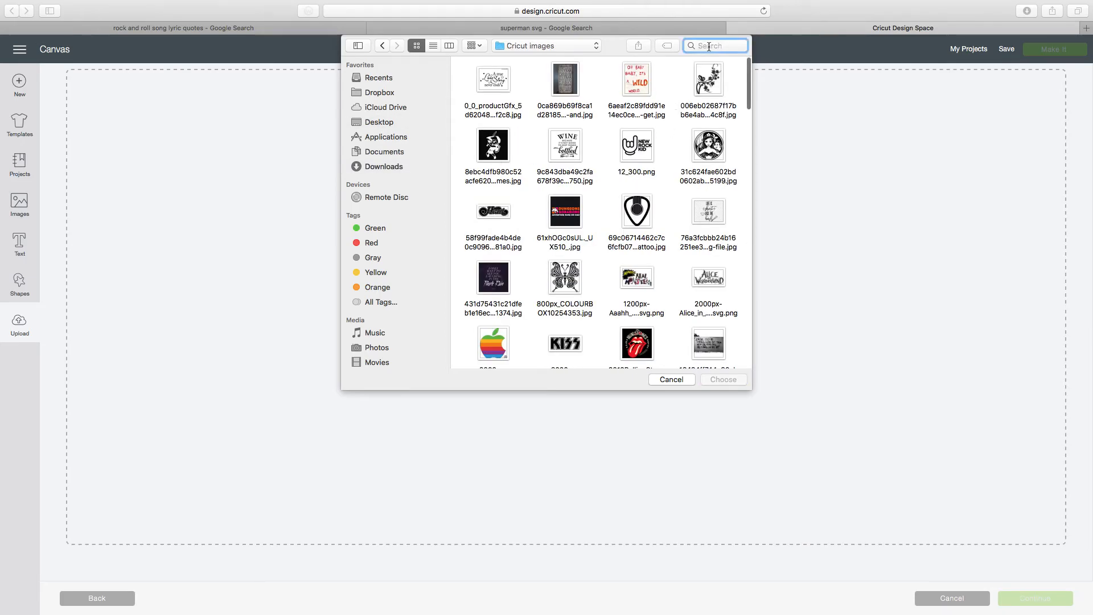
pyautogui.write('su')
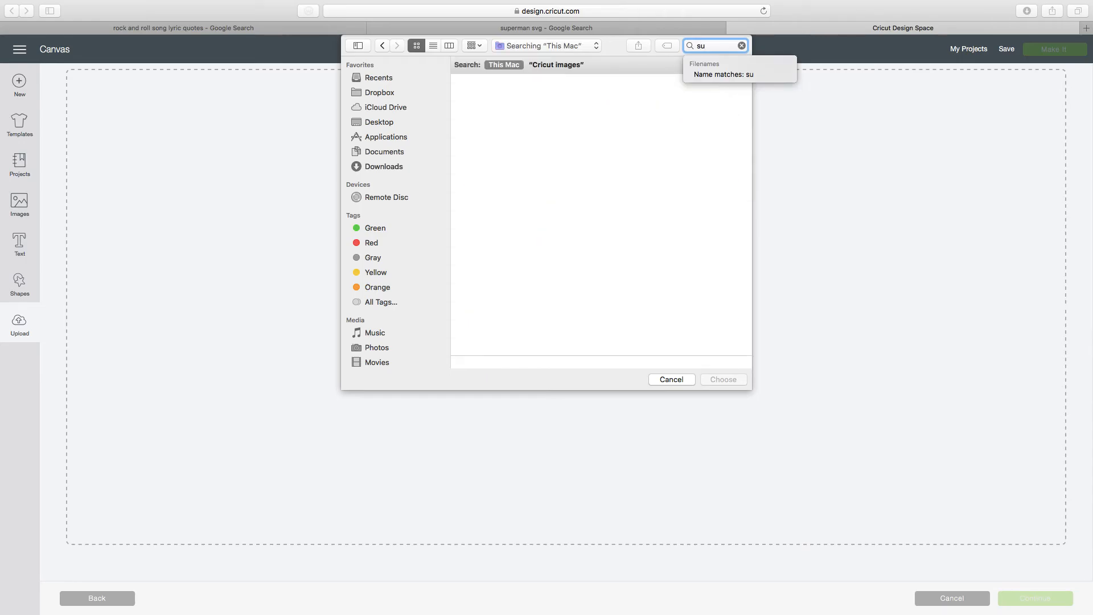
pyautogui.doubleClick(612, 111)
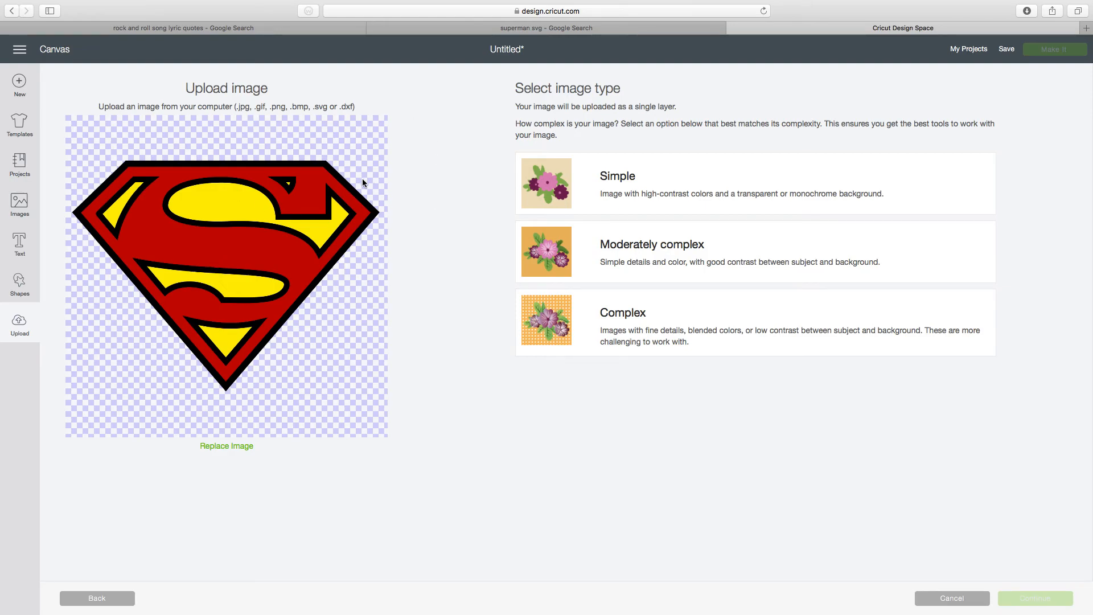
pyautogui.click(555, 332)
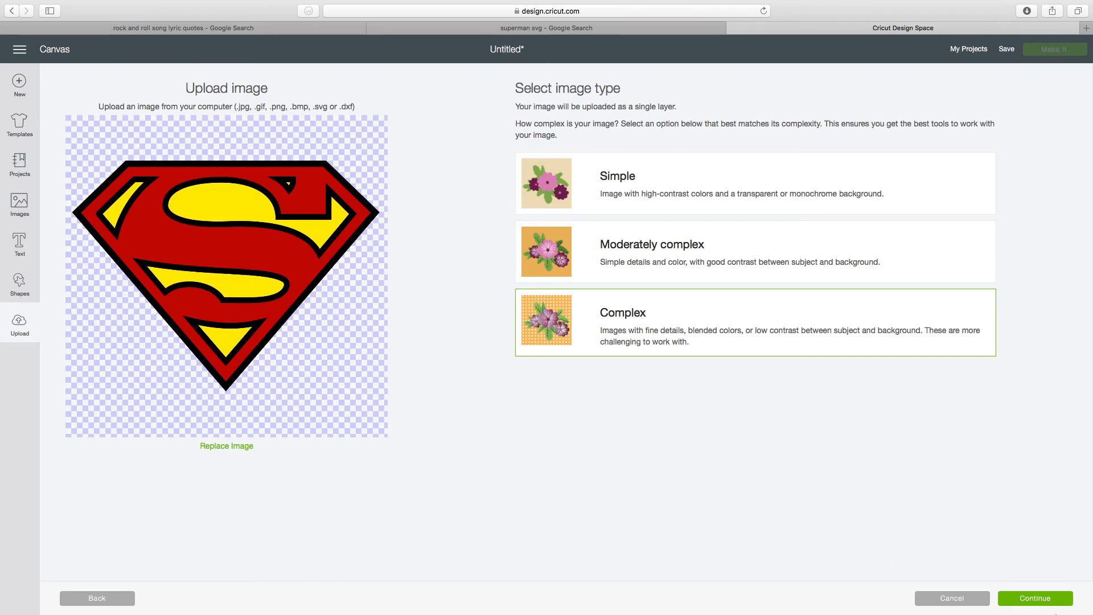
pyautogui.click(1045, 602)
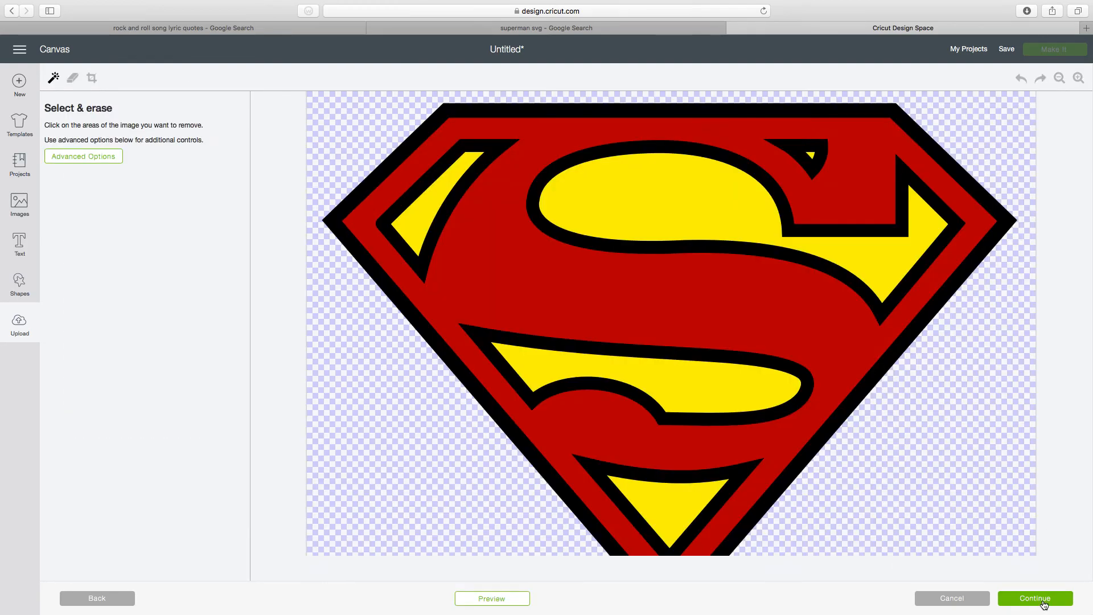
# - Erase the red background and the large yellow areas of the shield, leaving only the black outlines
pyautogui.click(468, 253)
pyautogui.click(418, 218)
pyautogui.click(702, 195)
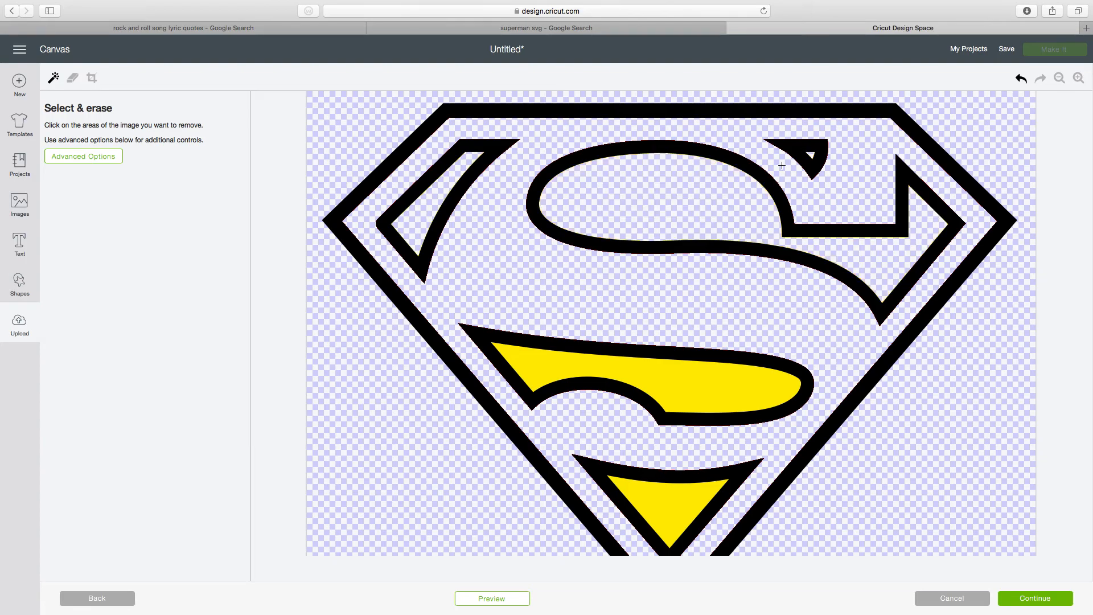
pyautogui.click(704, 364)
pyautogui.click(670, 504)
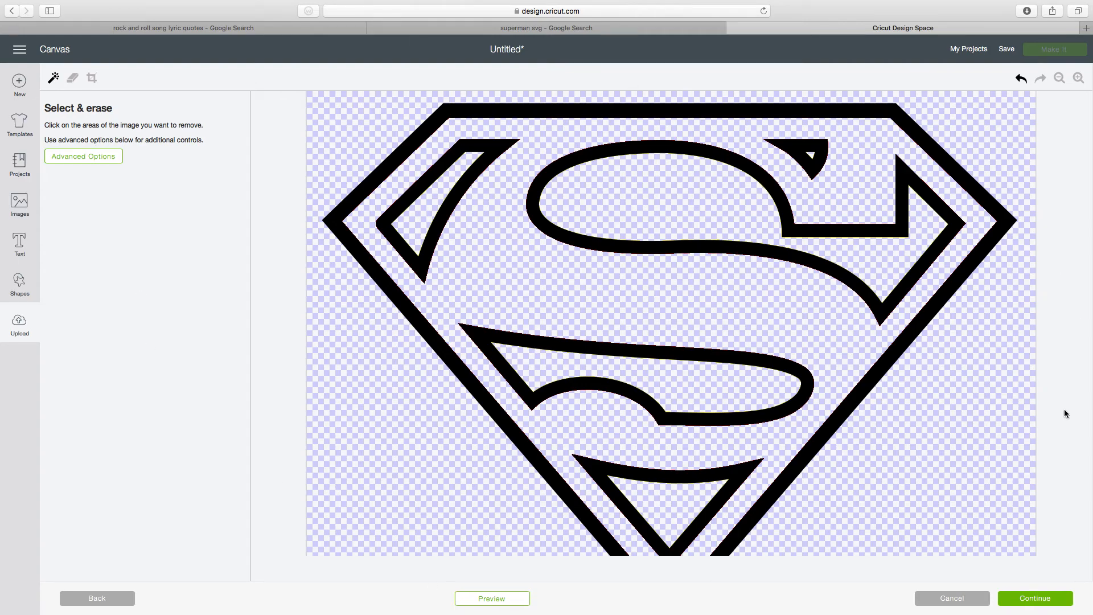
# - Save the cleaned-up Superman_shield.svg as a cut image
pyautogui.click(1016, 598)
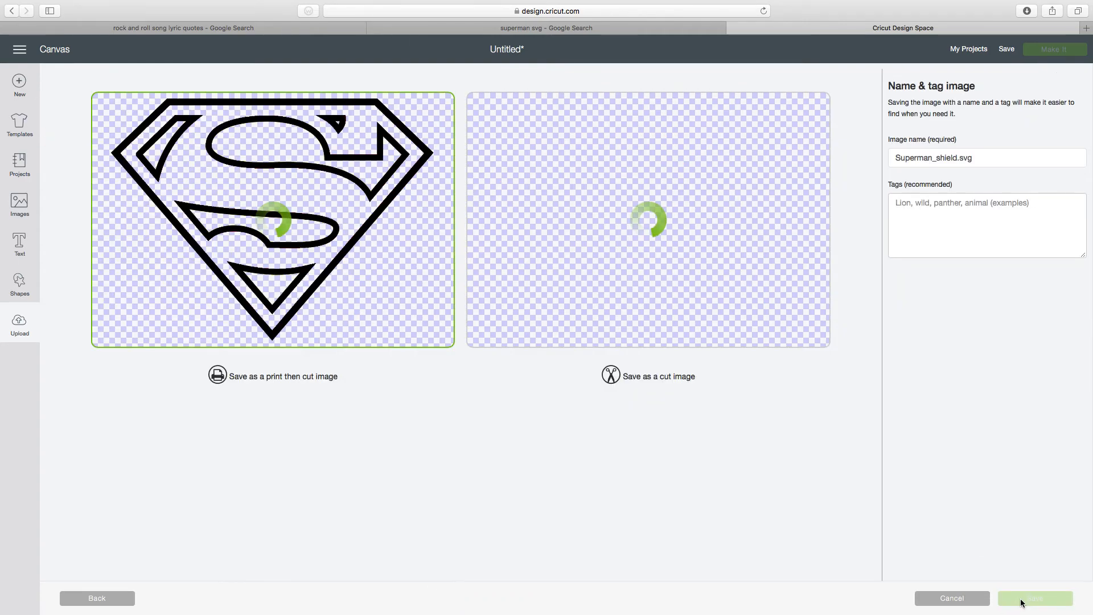
pyautogui.click(644, 238)
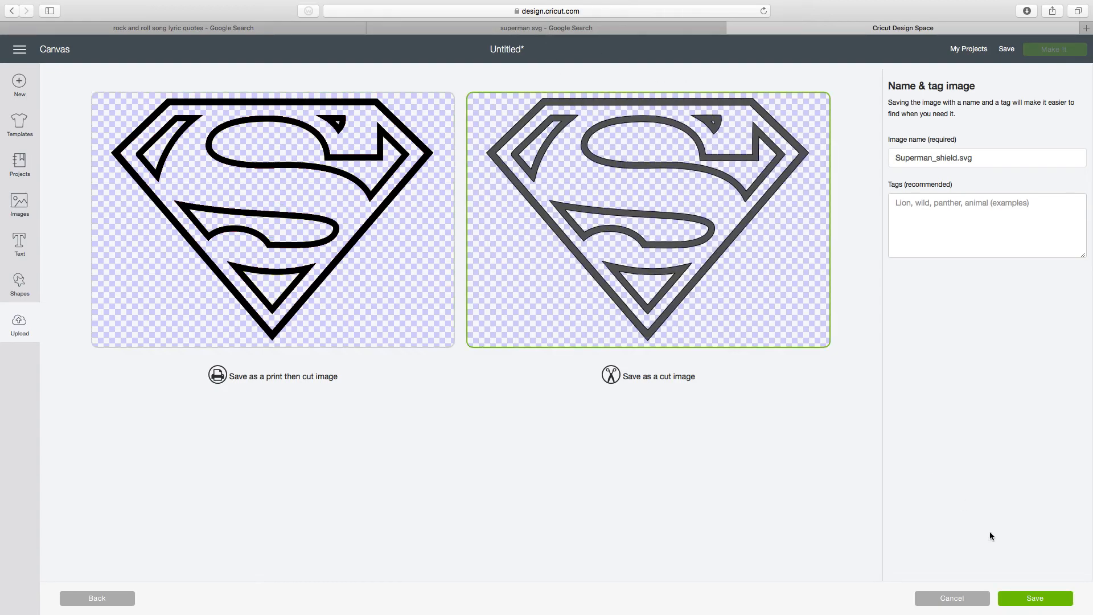
pyautogui.click(1034, 602)
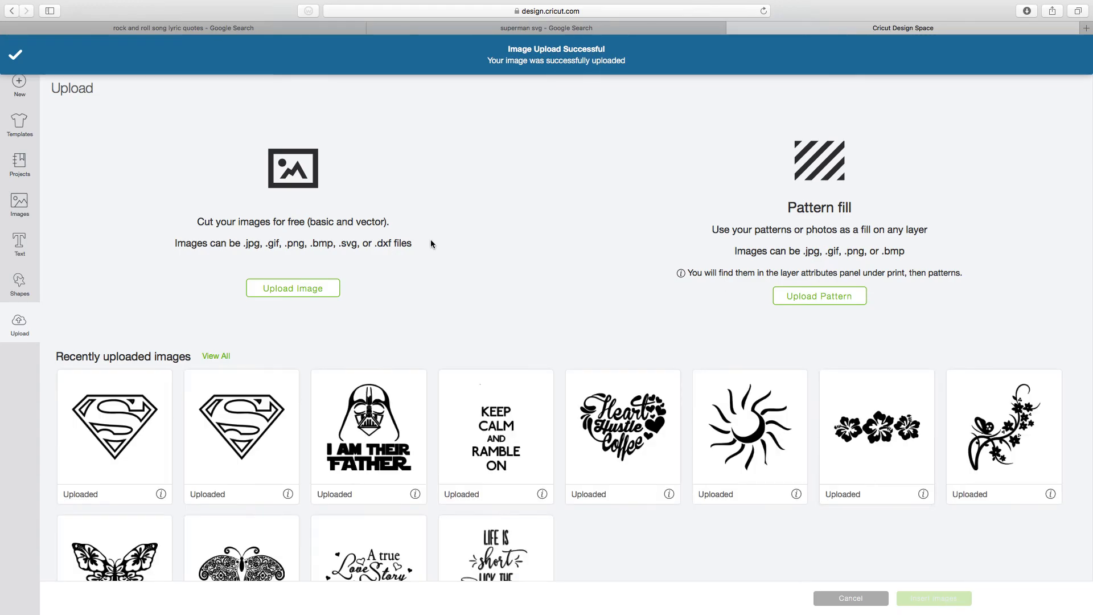
# - Insert the newly uploaded Superman shield into the project and place it at the canvas origin
pyautogui.click(159, 433)
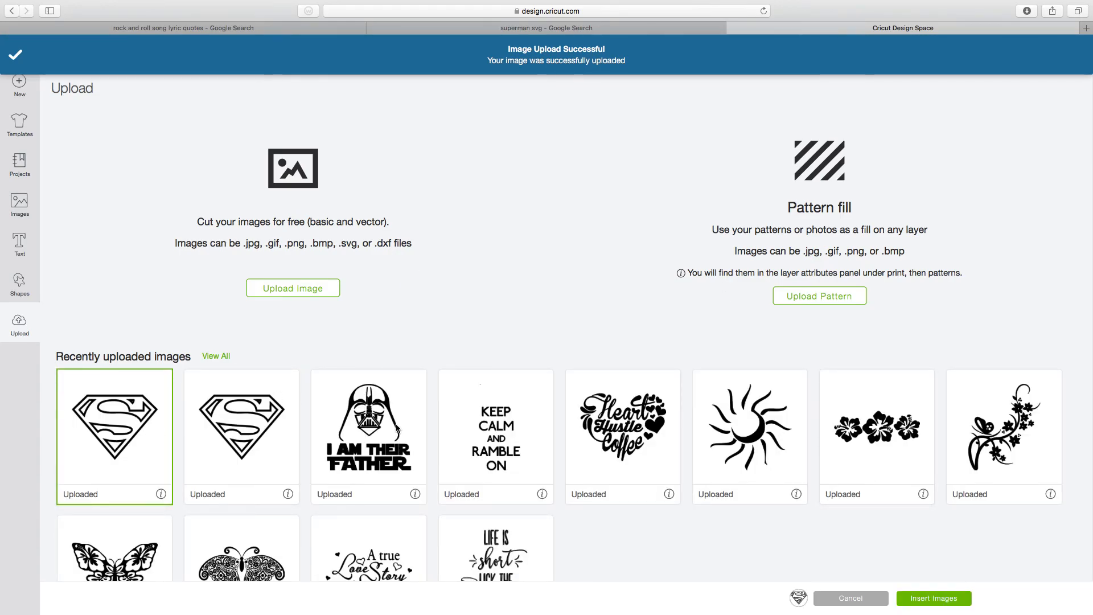
pyautogui.click(923, 604)
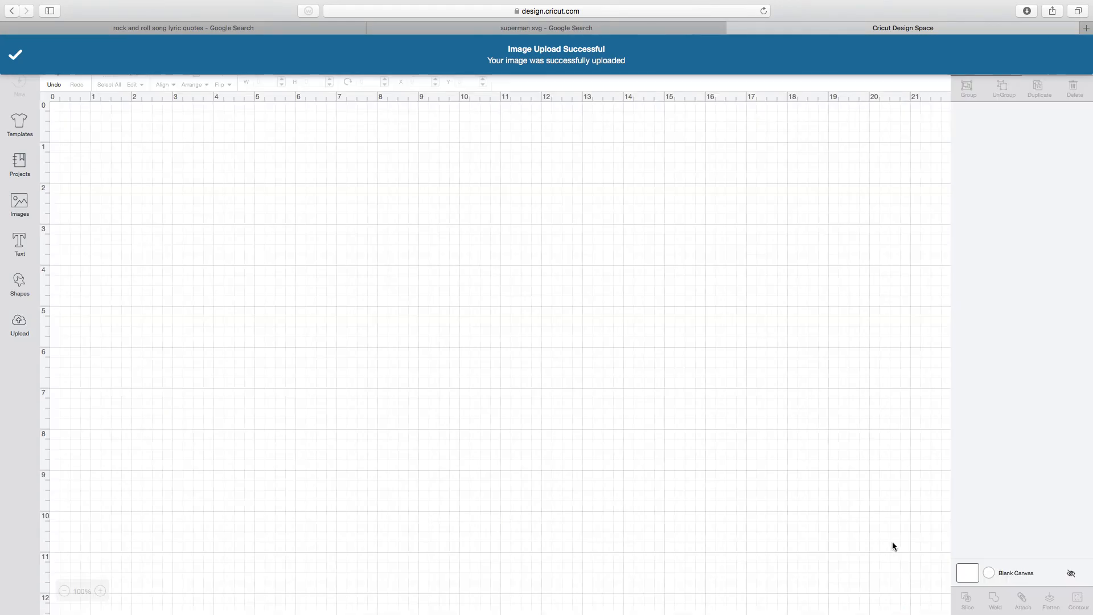
pyautogui.moveTo(333, 351); pyautogui.dragTo(162, 182)
# - Duplicate the shield twice and move the two copies apart so that all three shields are separated on the canvas
pyautogui.click(1039, 88)
pyautogui.click(1040, 88)
pyautogui.moveTo(279, 233); pyautogui.dragTo(796, 204)
pyautogui.moveTo(410, 195); pyautogui.dragTo(543, 353)
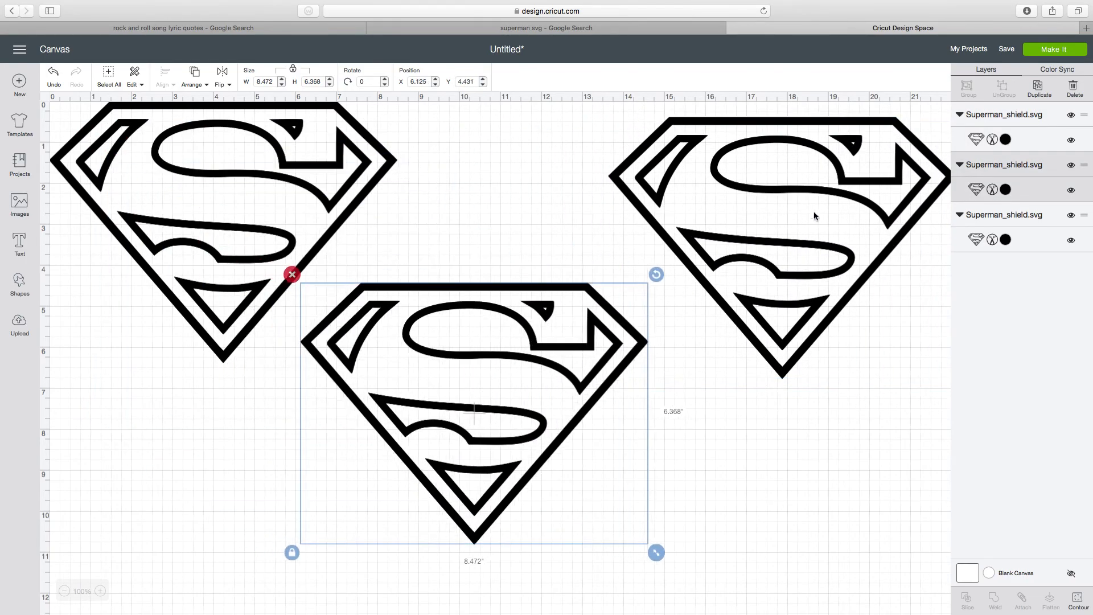
# - Recolor the upper shield copy Candycorn (#F2B31B) and the lower copy red
pyautogui.click(887, 182)
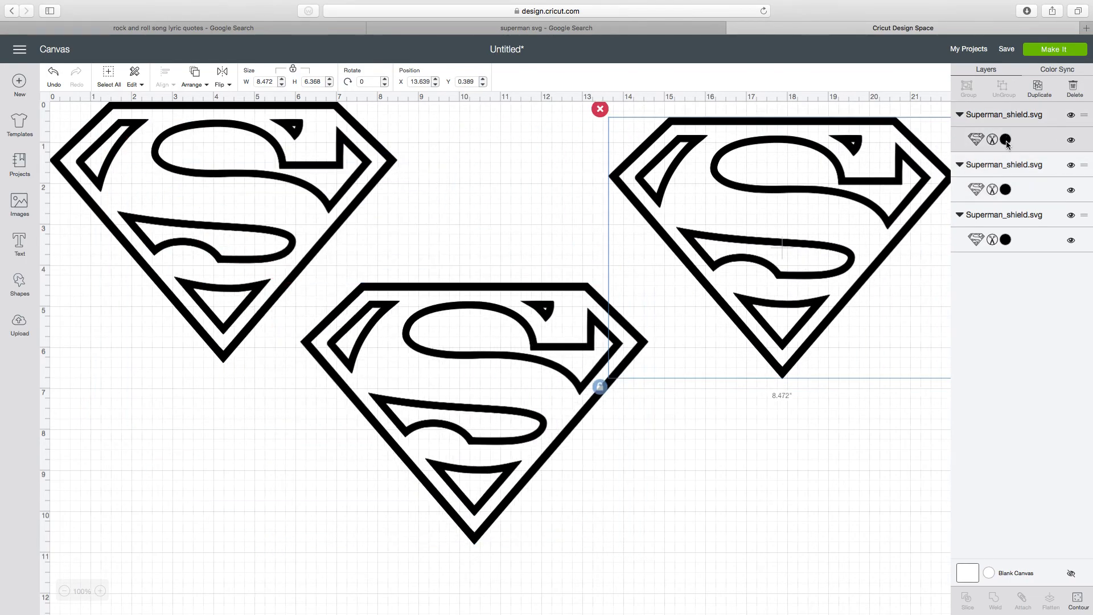
pyautogui.click(1006, 139)
pyautogui.click(841, 261)
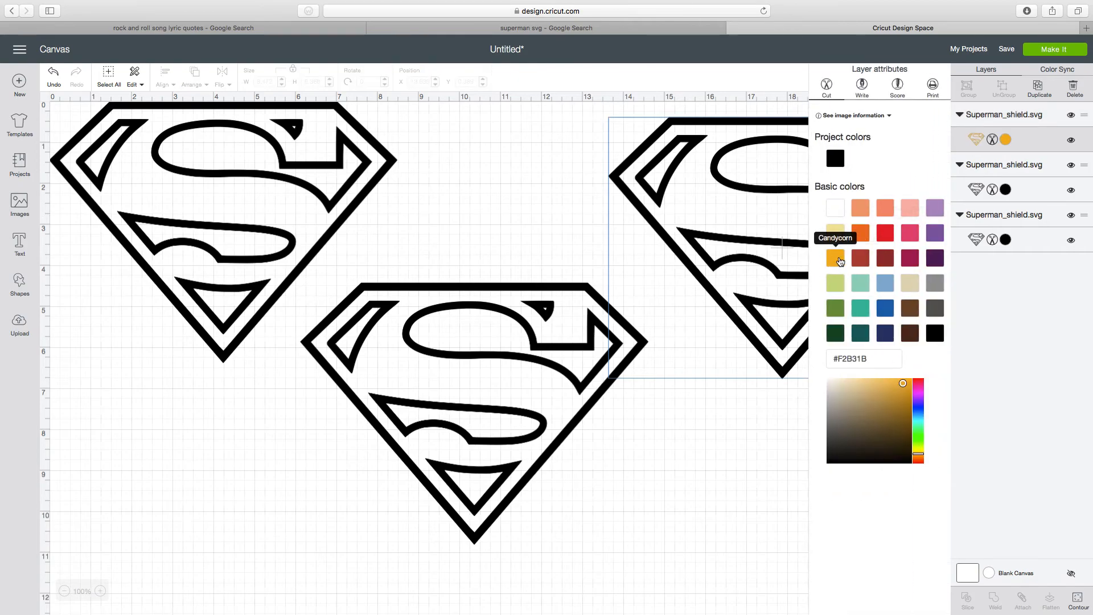
pyautogui.click(469, 430)
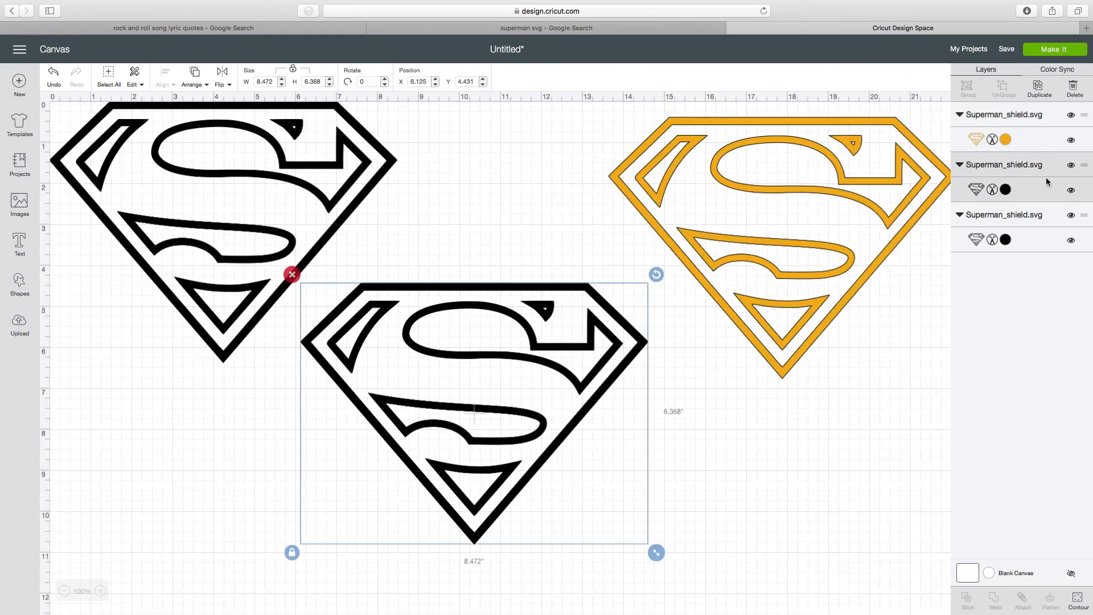
pyautogui.click(1006, 189)
pyautogui.click(886, 233)
pyautogui.click(706, 428)
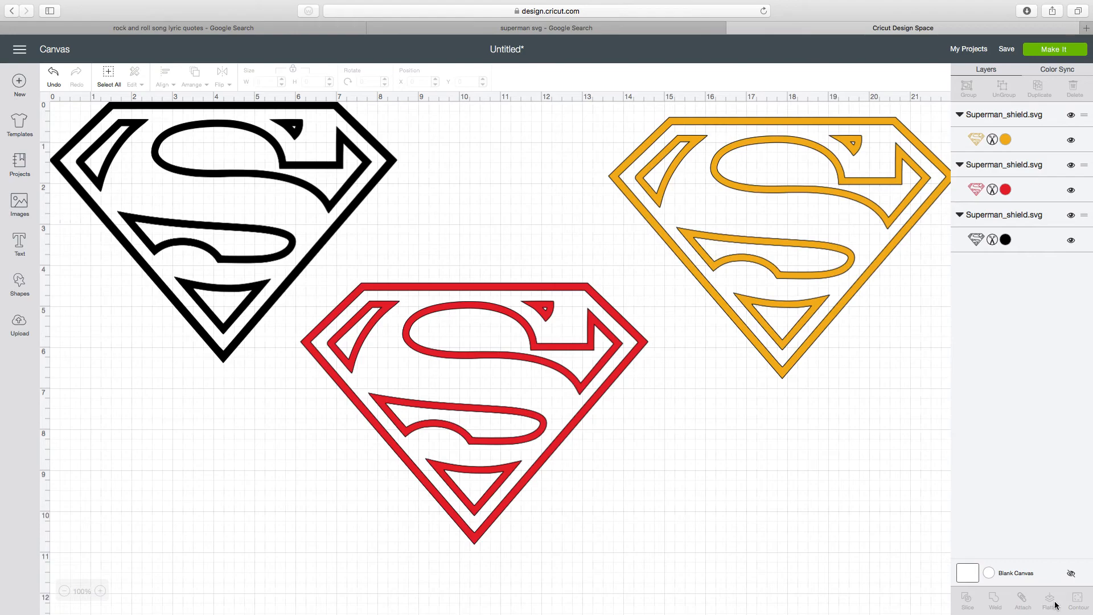
# - In the Candycorn shield's contours, hide the outer outlines of the small corner piece and the upper S-shaped section, keeping their inner shapes
pyautogui.click(727, 193)
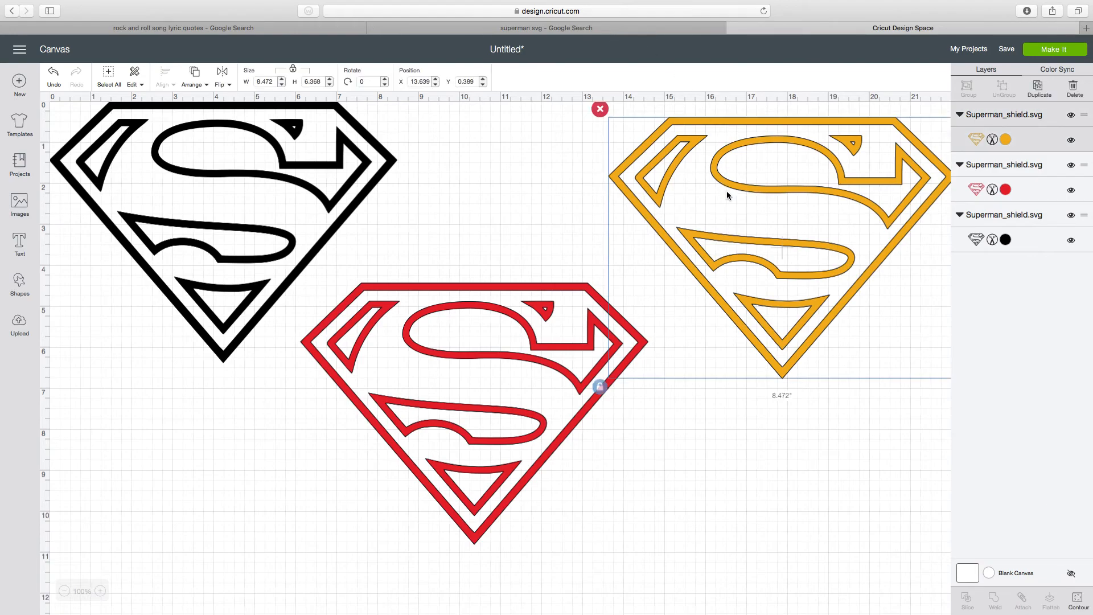
pyautogui.click(1087, 609)
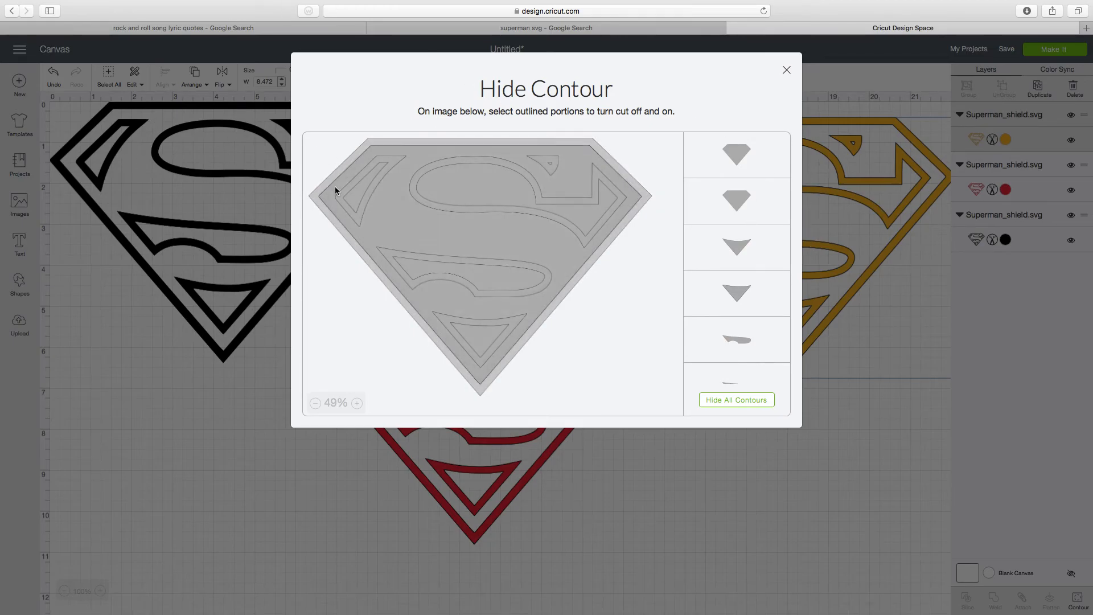
pyautogui.click(549, 160)
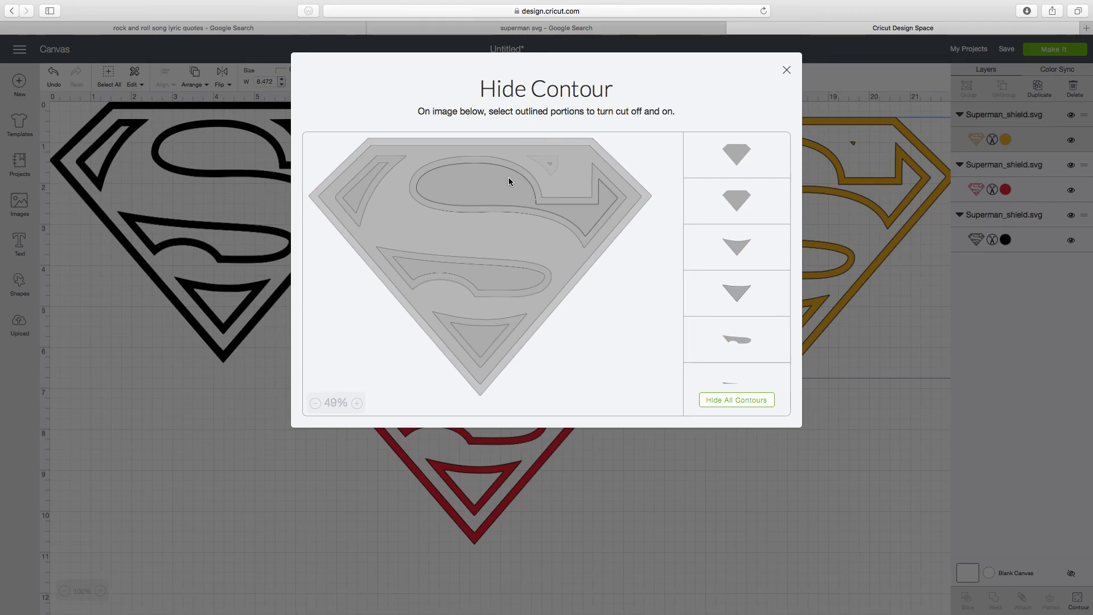
pyautogui.click(466, 188)
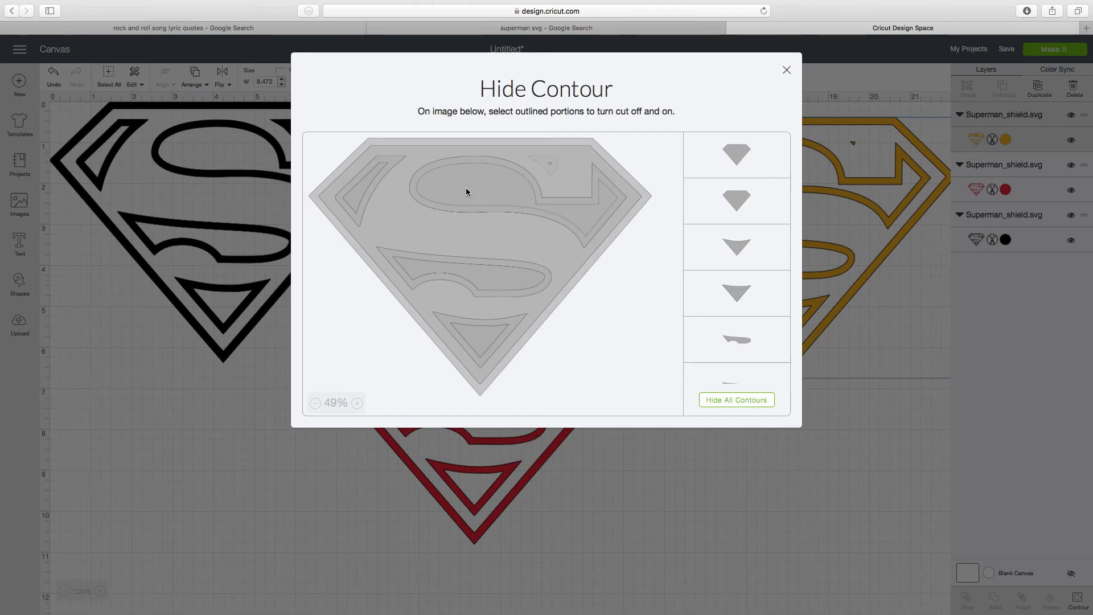
pyautogui.click(480, 159)
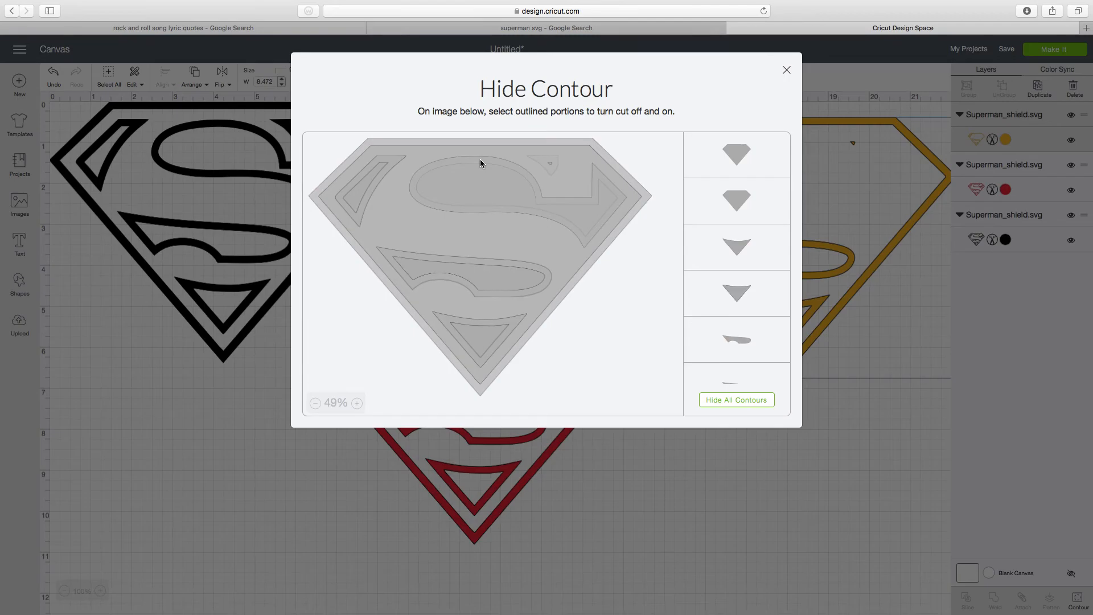
pyautogui.click(493, 191)
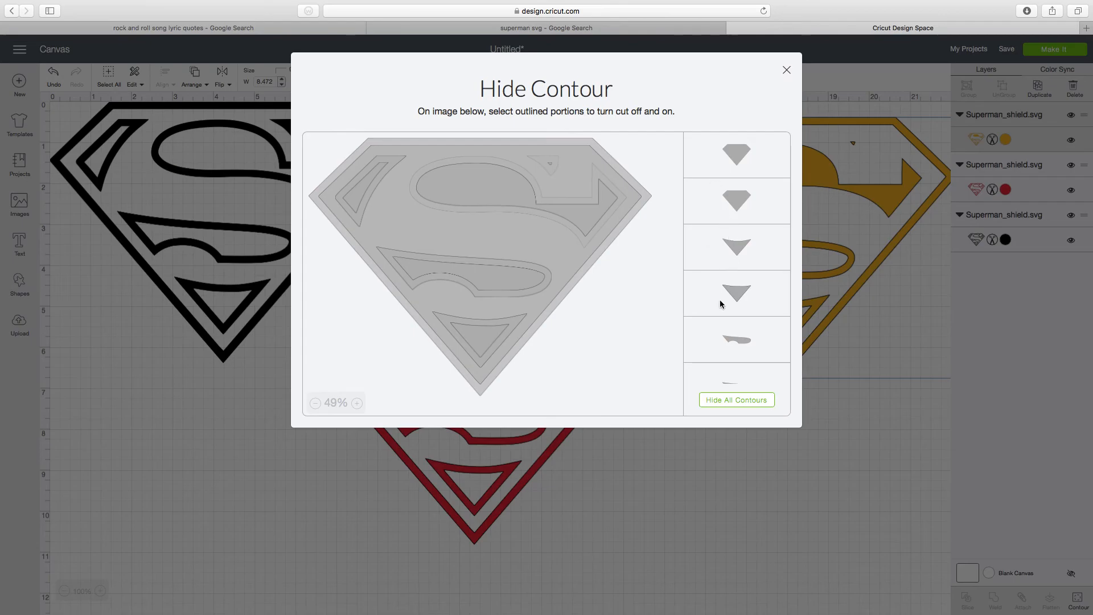
# - Try hiding the outer outline of the shield's lower curved section while keeping its inner shape
pyautogui.scroll(-5, 718, 317)
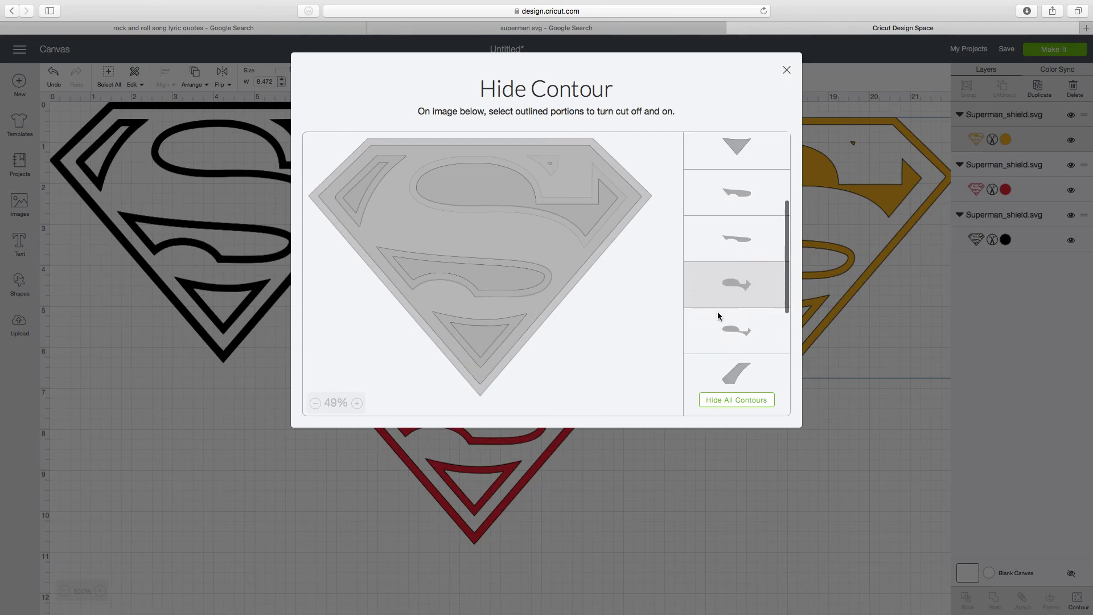
pyautogui.scroll(-3, 718, 316)
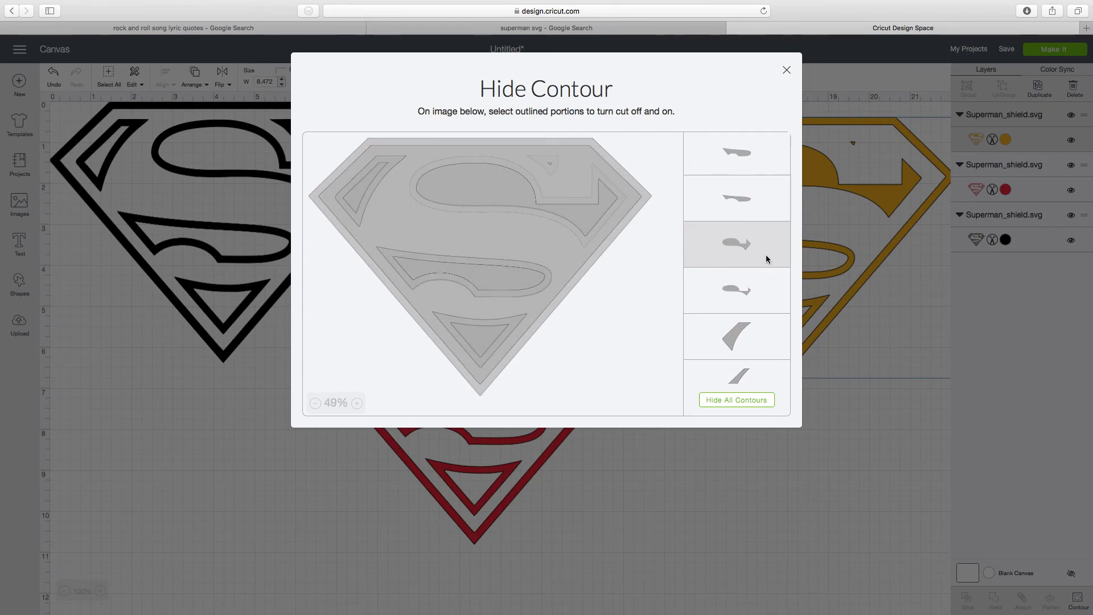
pyautogui.click(501, 279)
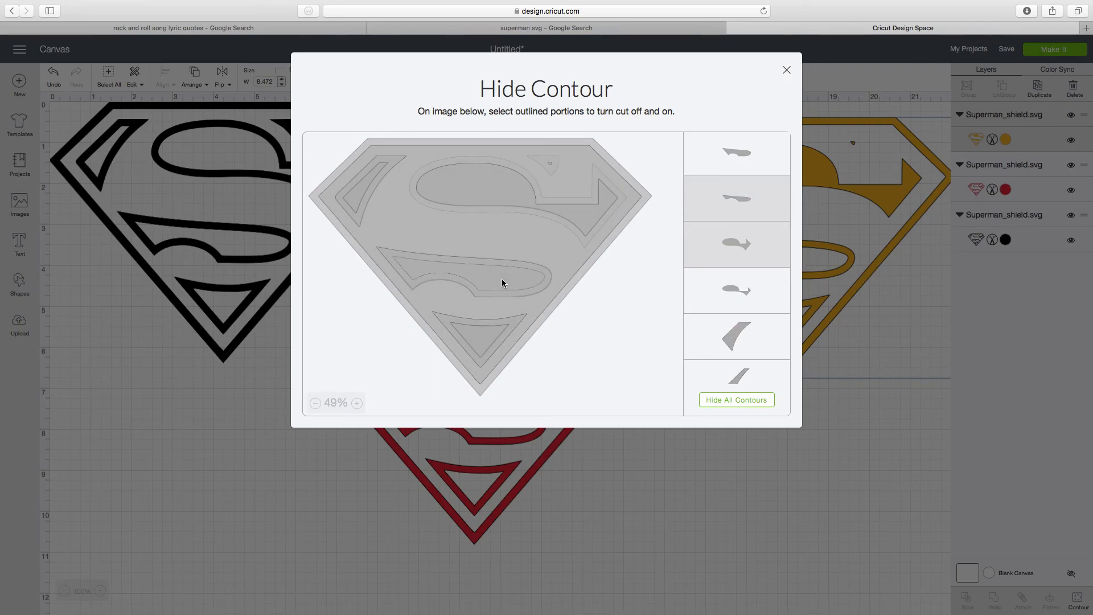
pyautogui.click(527, 292)
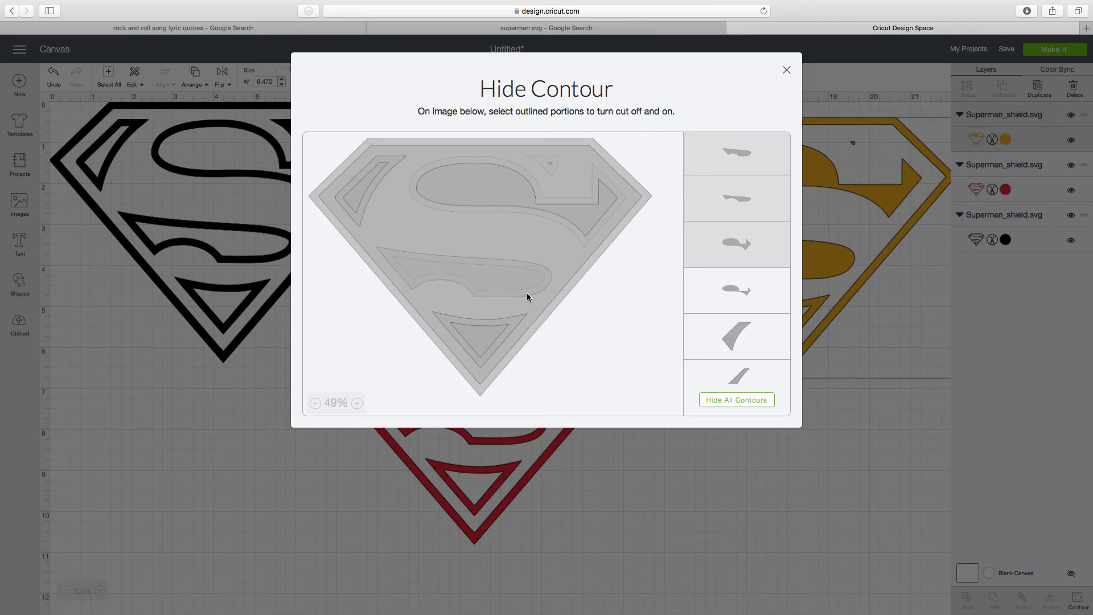
pyautogui.click(497, 275)
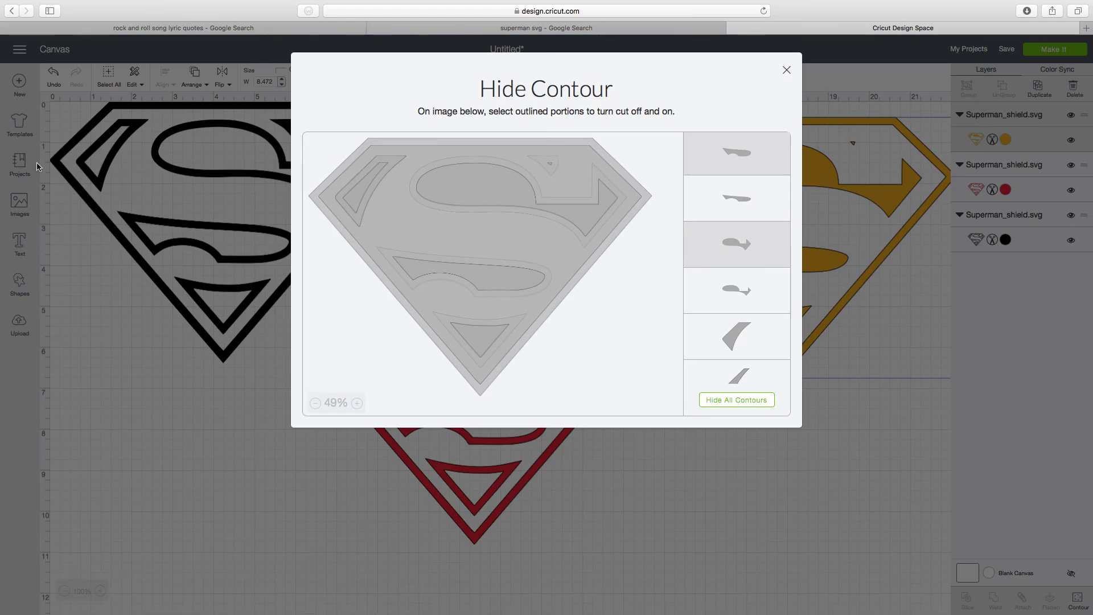
# - Restore the outer outline of the Candycorn shield's lower curved section and hide its inner shape instead to fill the section
pyautogui.click(378, 279)
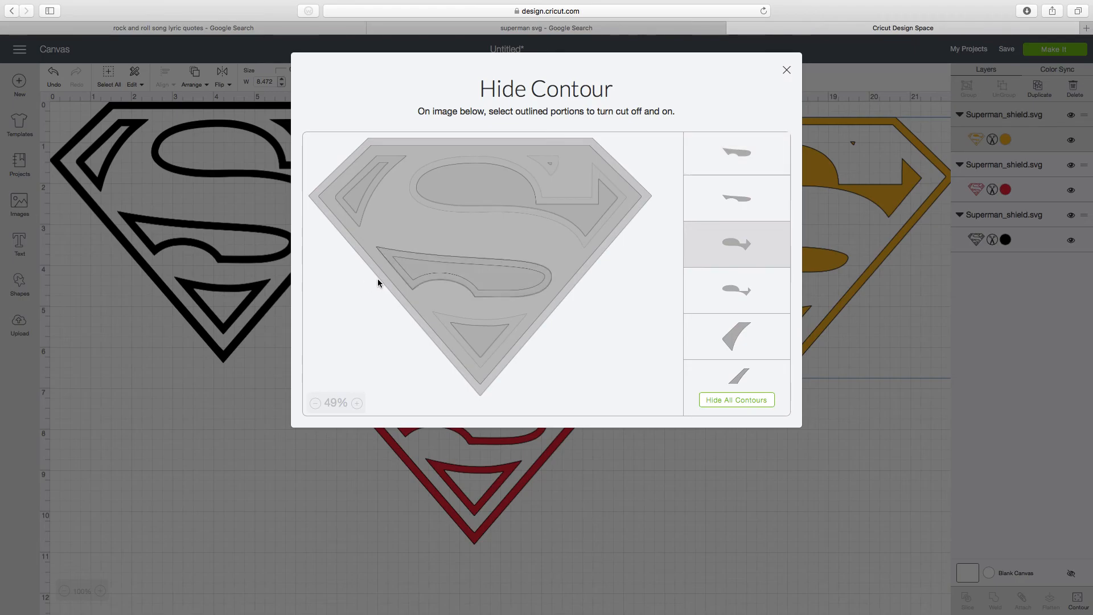
pyautogui.click(421, 268)
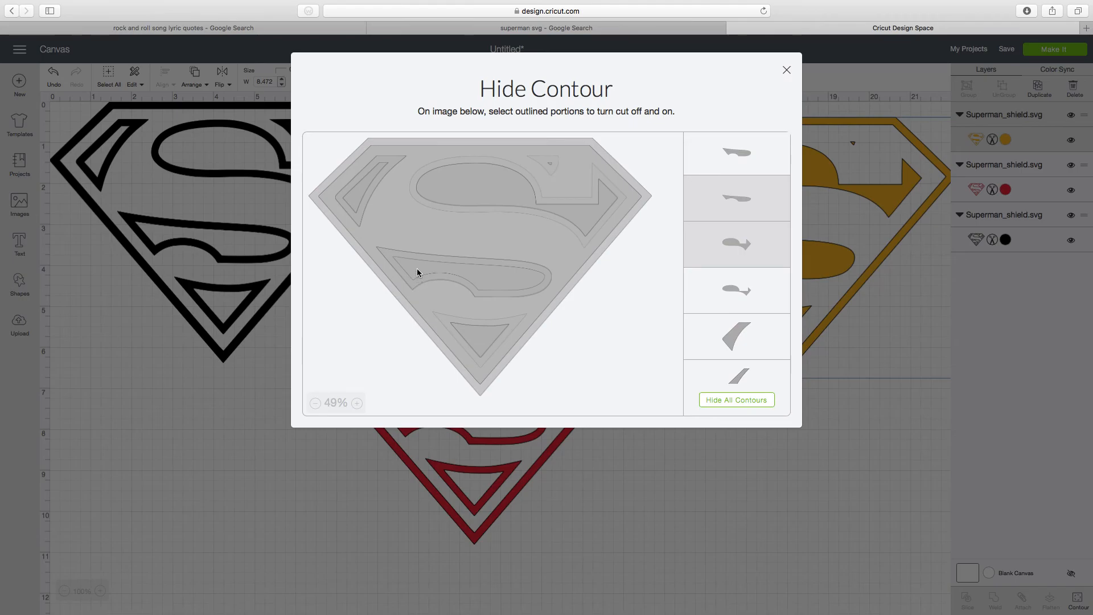
pyautogui.click(412, 282)
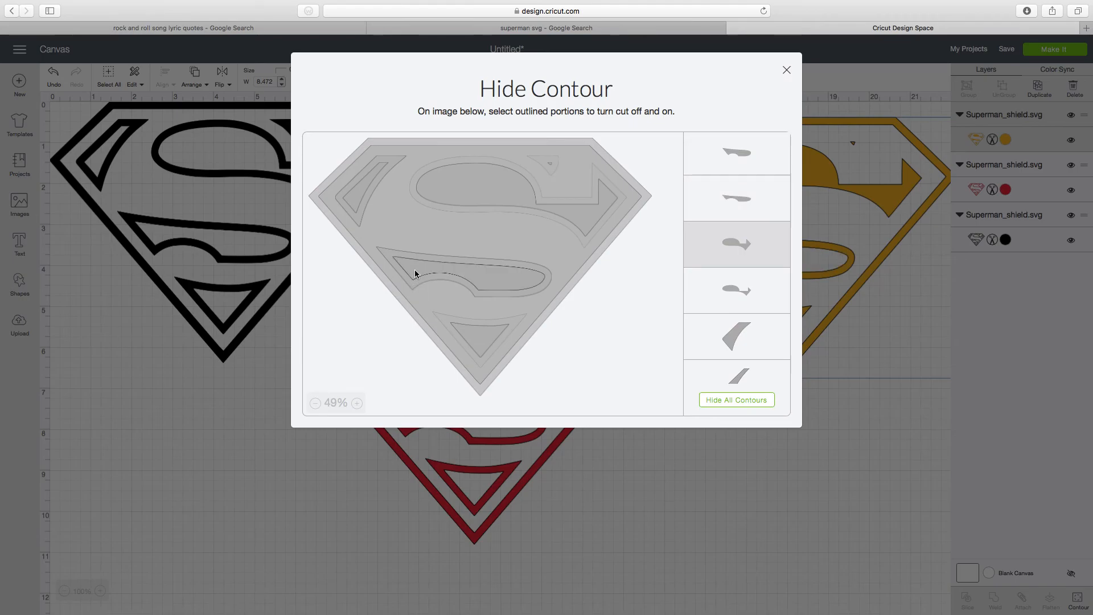
pyautogui.click(415, 265)
pyautogui.click(422, 257)
pyautogui.click(422, 257)
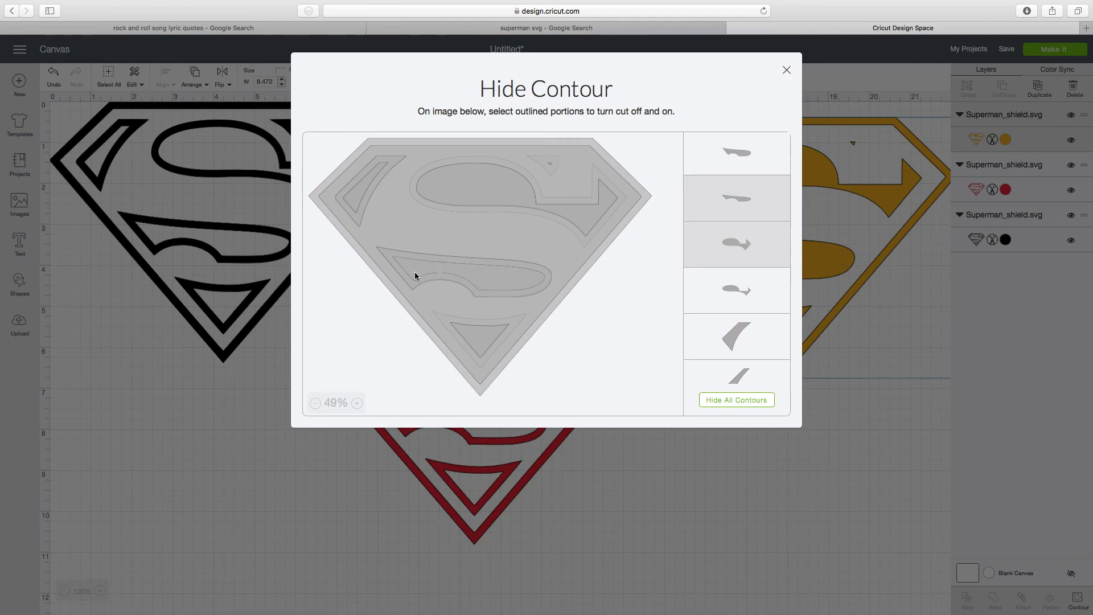
pyautogui.click(415, 271)
pyautogui.click(418, 273)
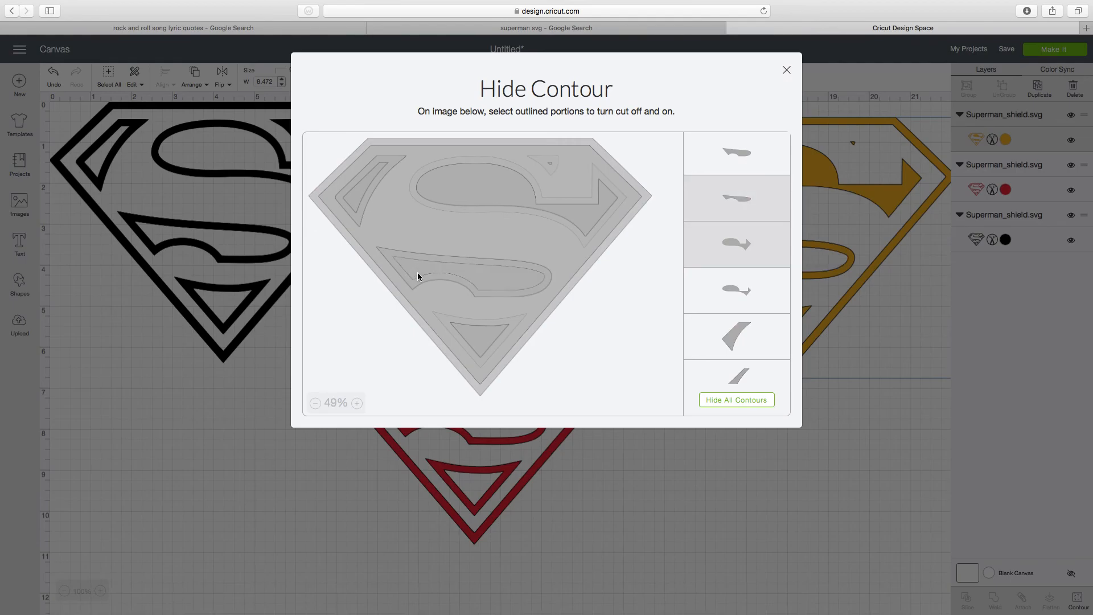
pyautogui.click(415, 285)
pyautogui.click(419, 268)
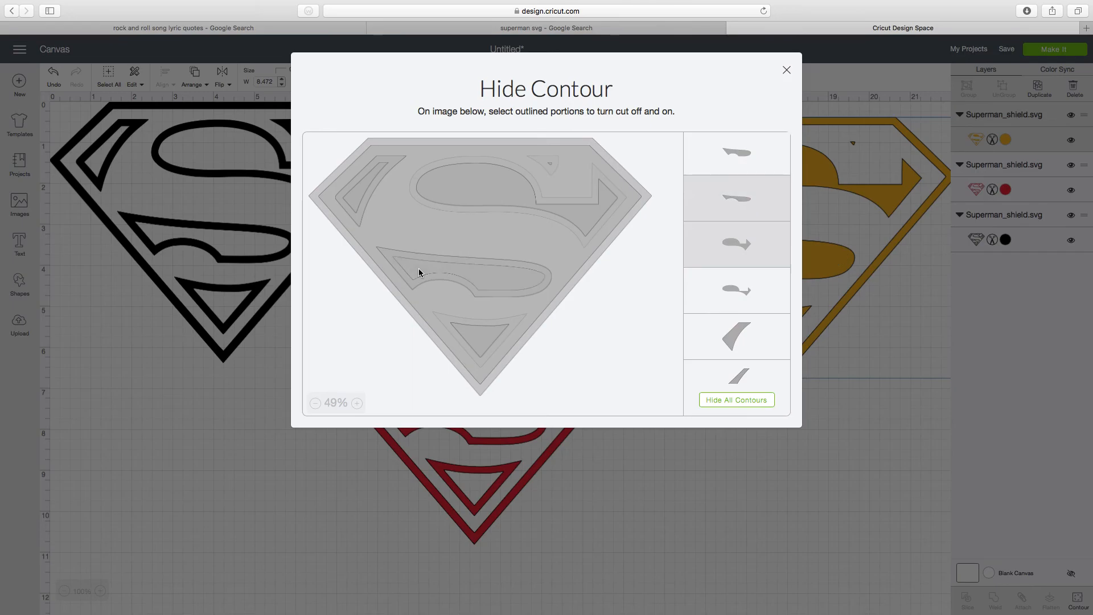
pyautogui.click(739, 200)
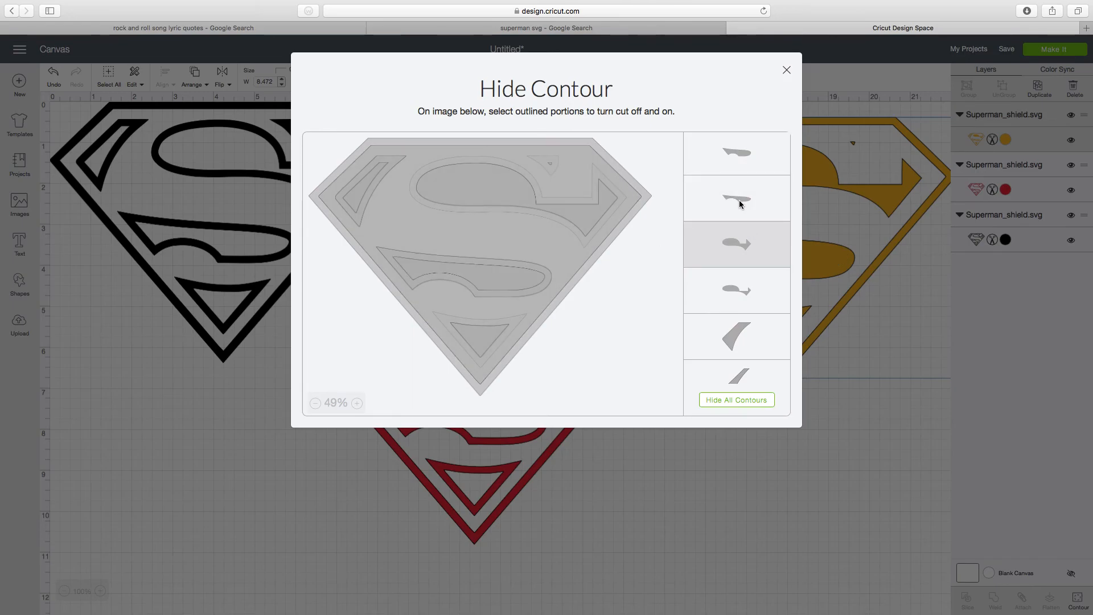
pyautogui.click(739, 200)
# - Try different combinations of shown and hidden outer and inner outlines on the upper S-shaped section and the lower curved section
pyautogui.click(733, 229)
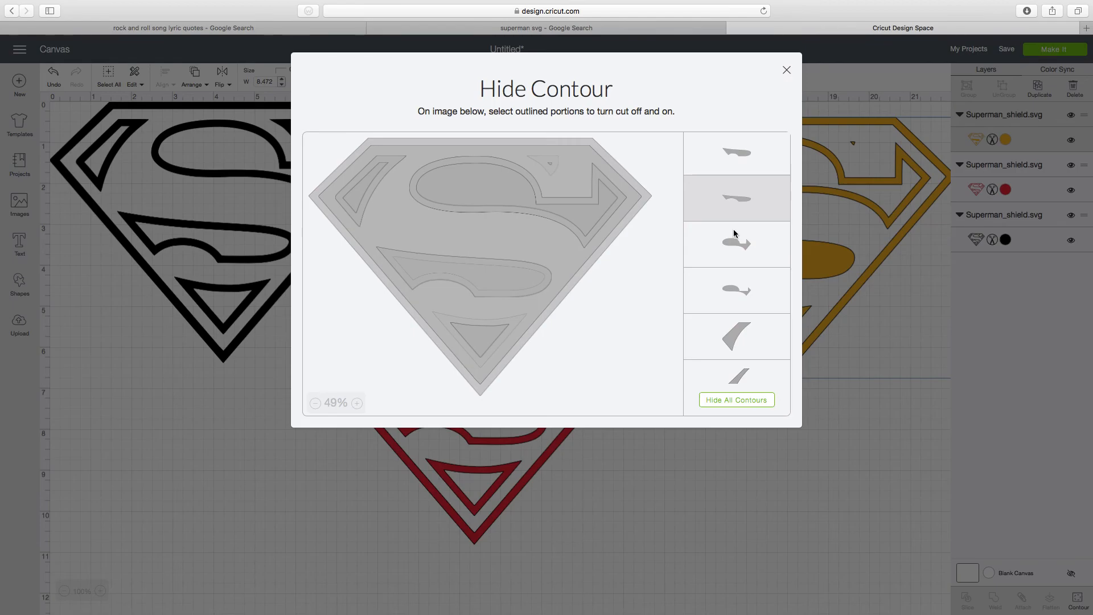
pyautogui.click(736, 203)
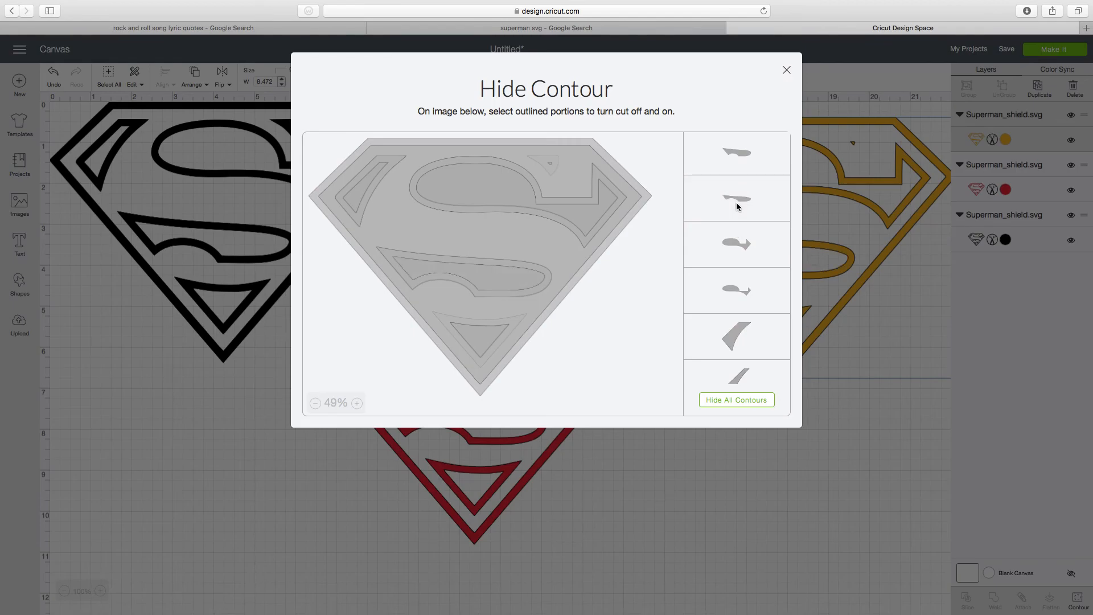
pyautogui.click(736, 203)
pyautogui.click(733, 246)
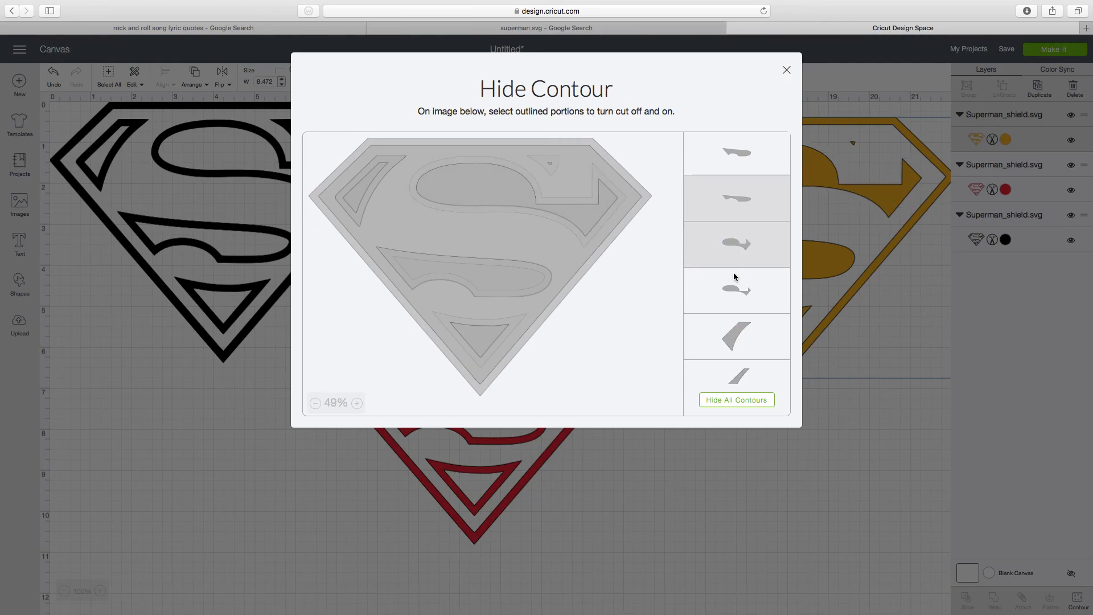
pyautogui.click(732, 280)
pyautogui.click(736, 246)
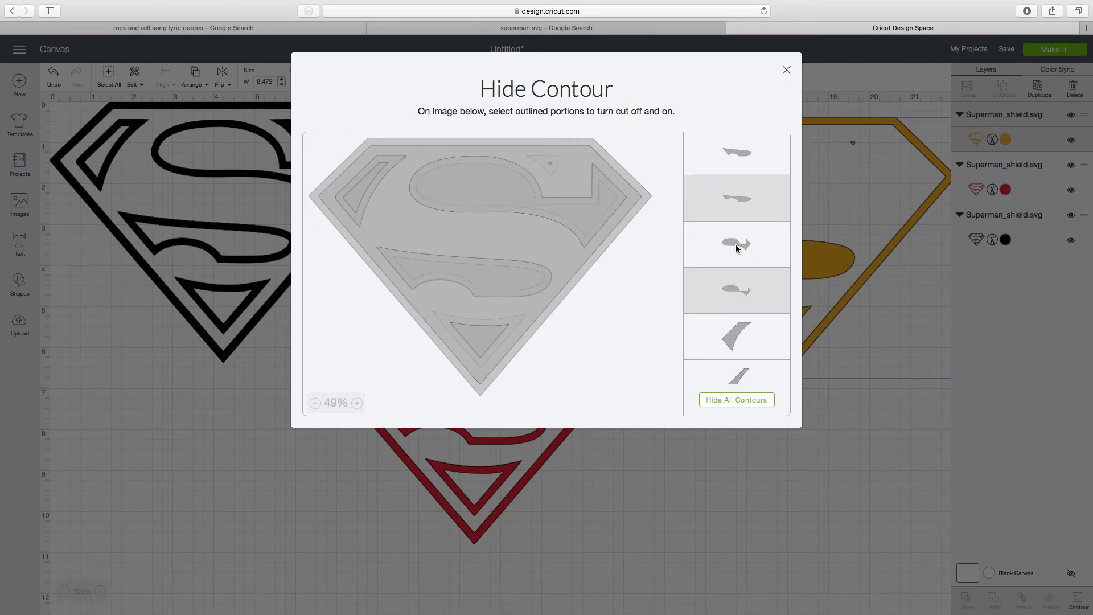
pyautogui.click(735, 245)
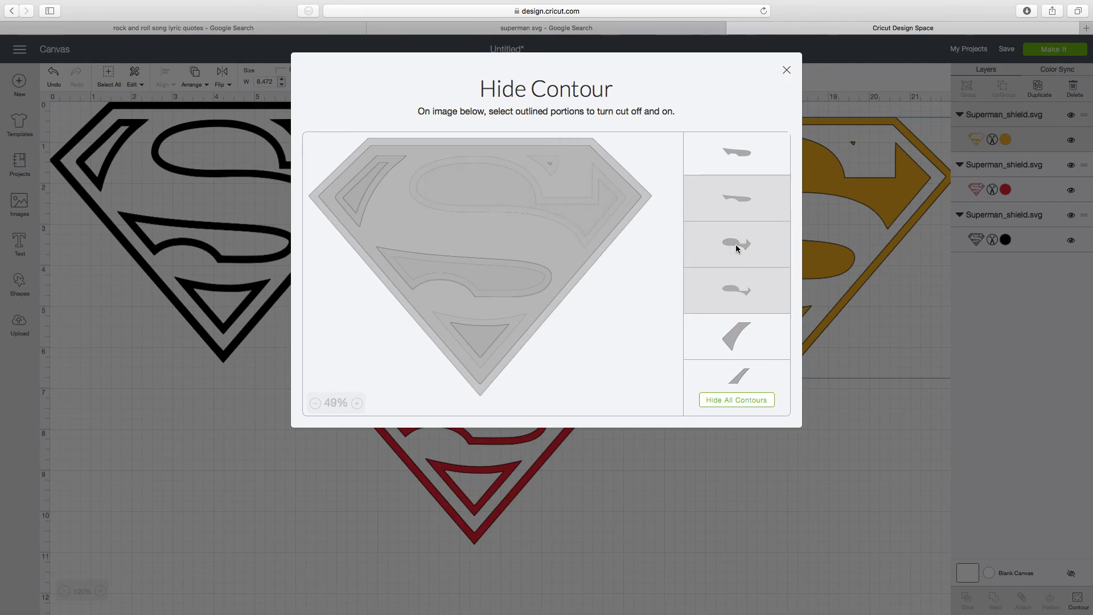
pyautogui.click(734, 294)
pyautogui.click(735, 291)
pyautogui.click(735, 292)
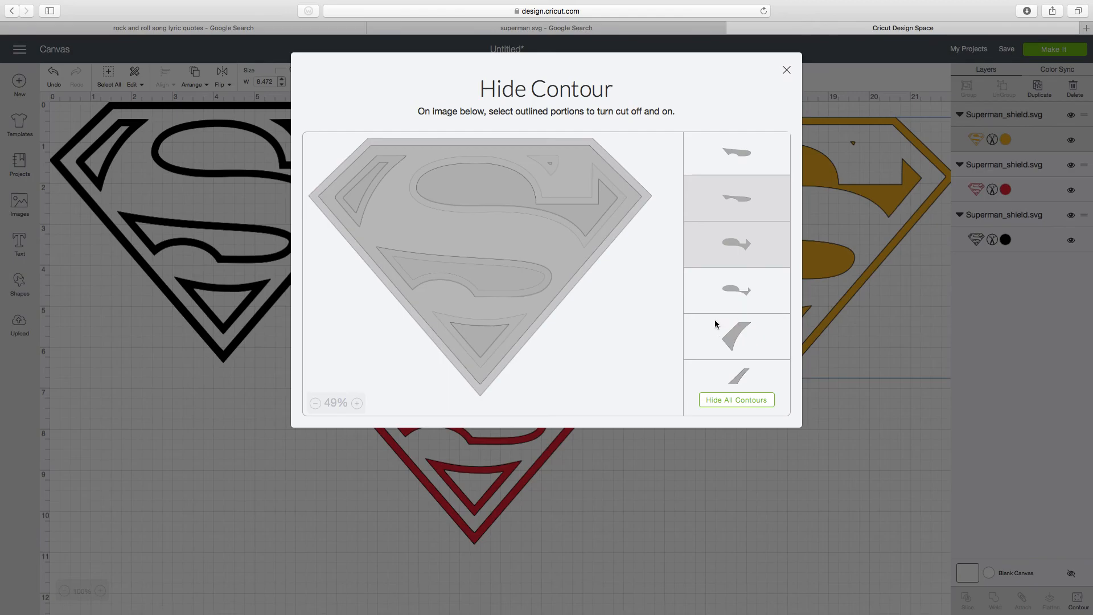
# - Try hiding the Candycorn shield's outermost outline and then the inner outline of its border, and apply the contour changes
pyautogui.click(650, 197)
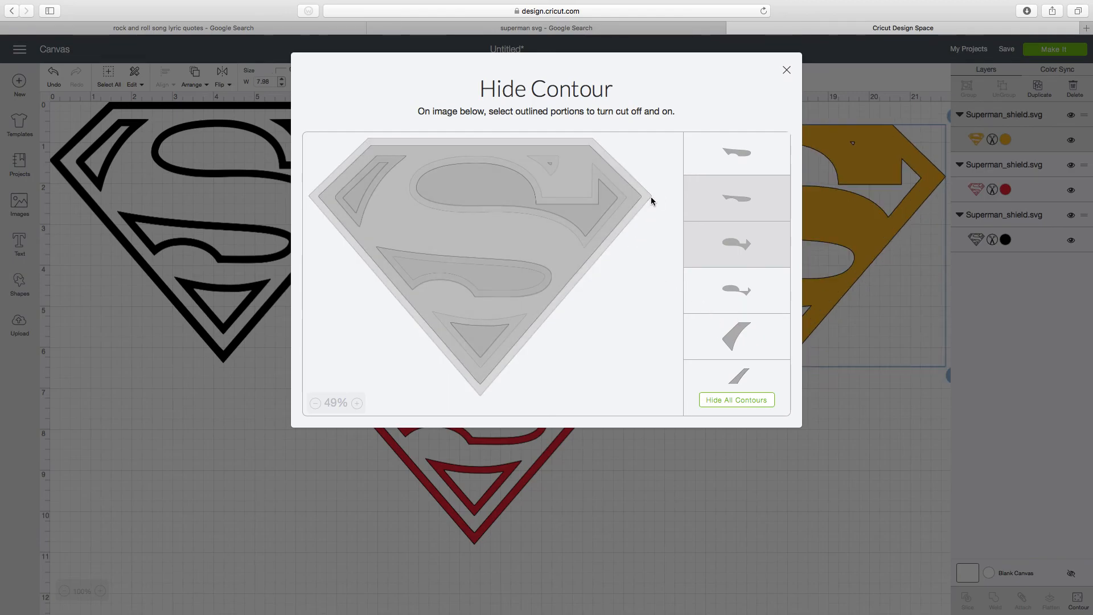
pyautogui.click(651, 197)
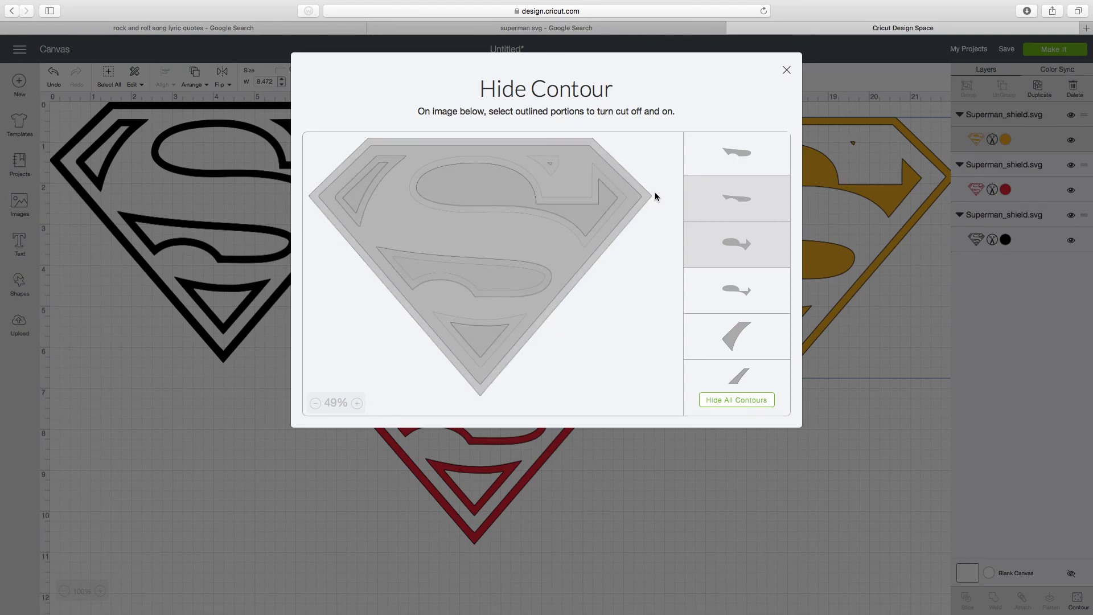
pyautogui.click(632, 173)
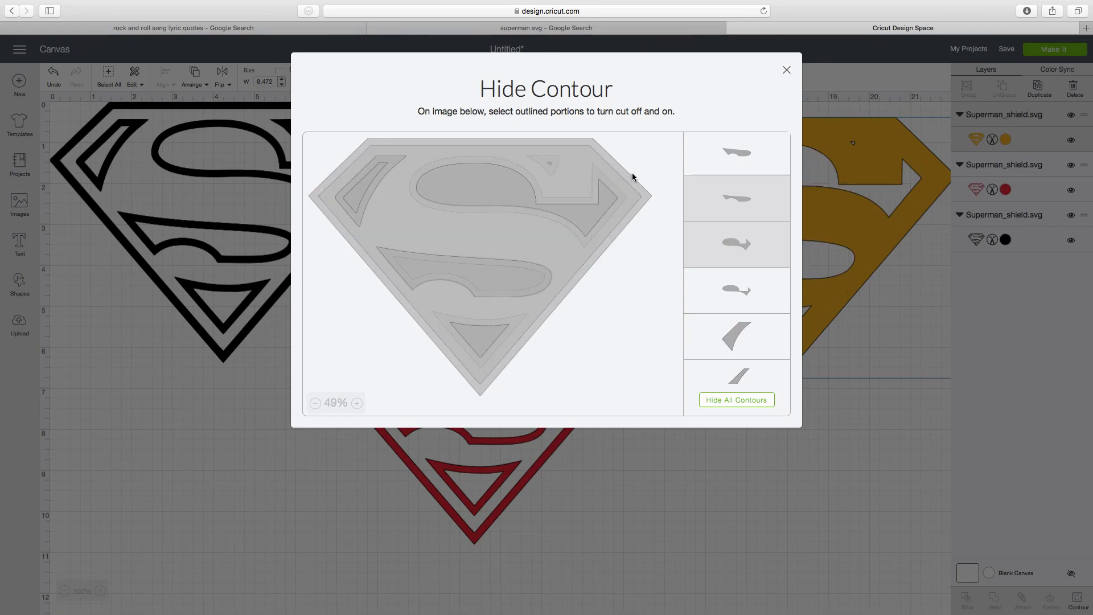
pyautogui.click(620, 176)
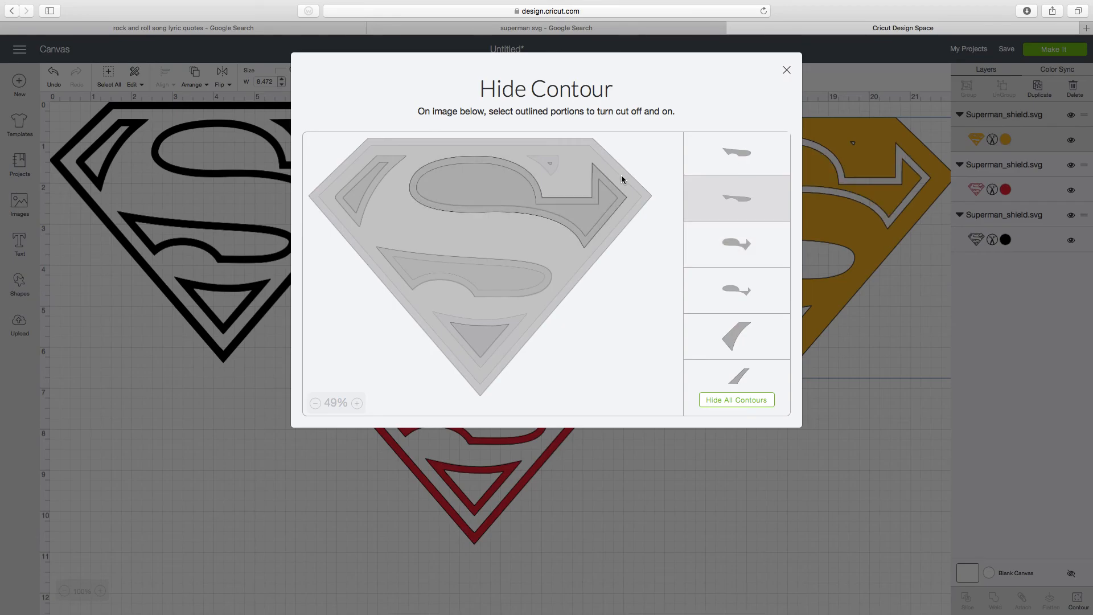
pyautogui.click(623, 172)
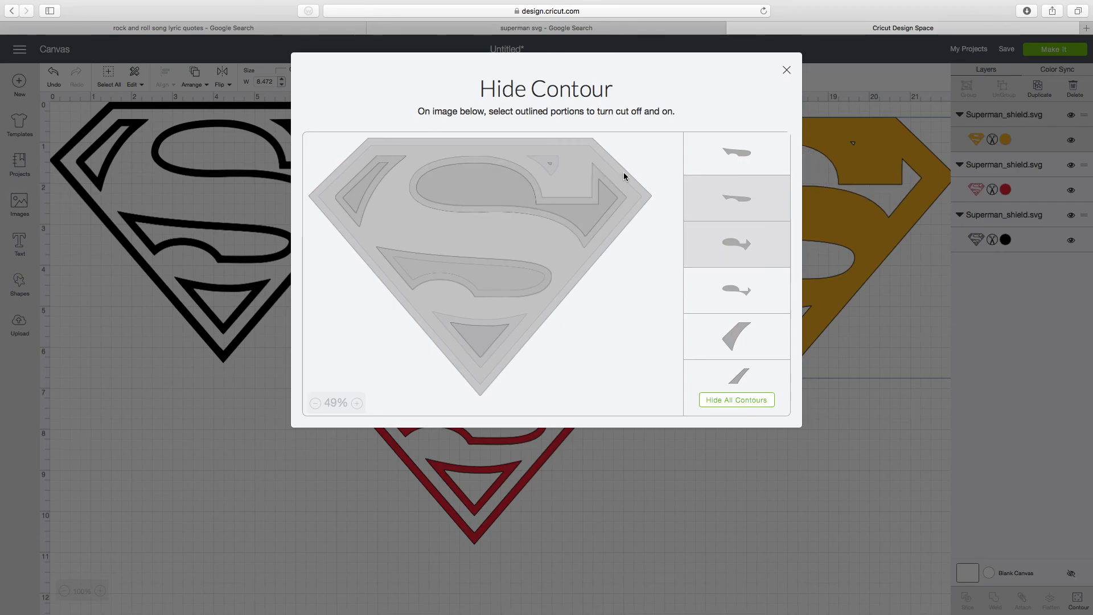
pyautogui.click(787, 69)
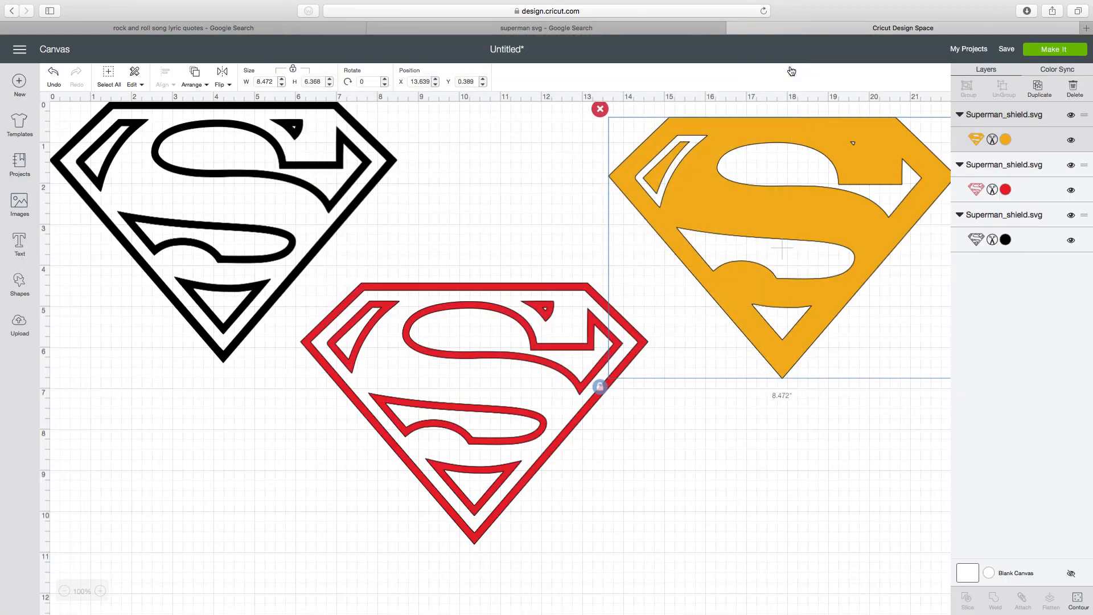
# - Undo the recent contour changes to the Candycorn shield's border outlines
pyautogui.click(53, 83)
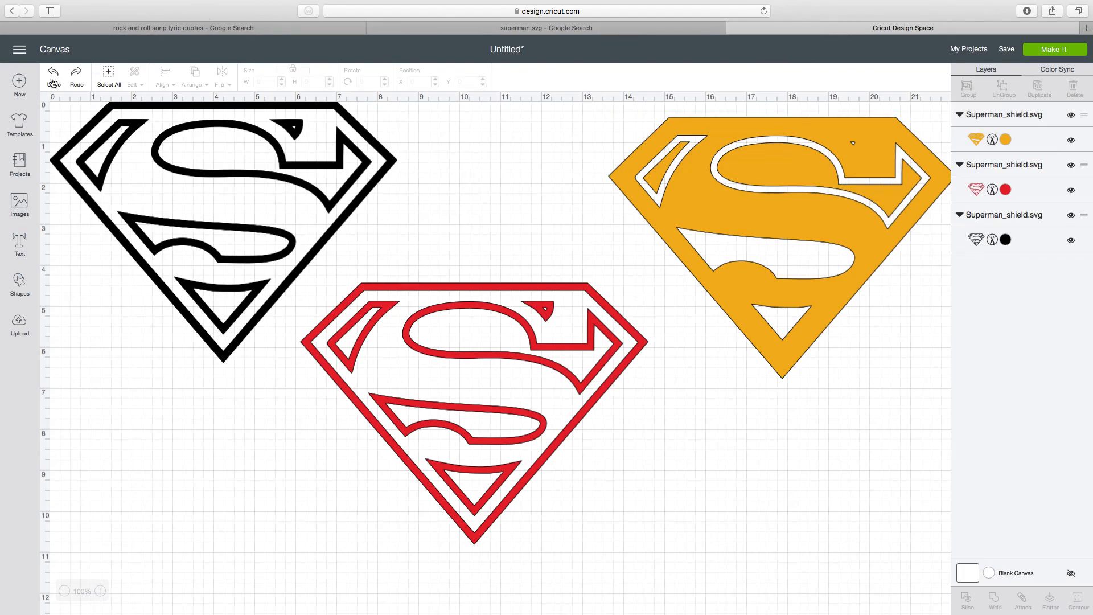
pyautogui.click(53, 83)
pyautogui.click(53, 83)
pyautogui.click(54, 84)
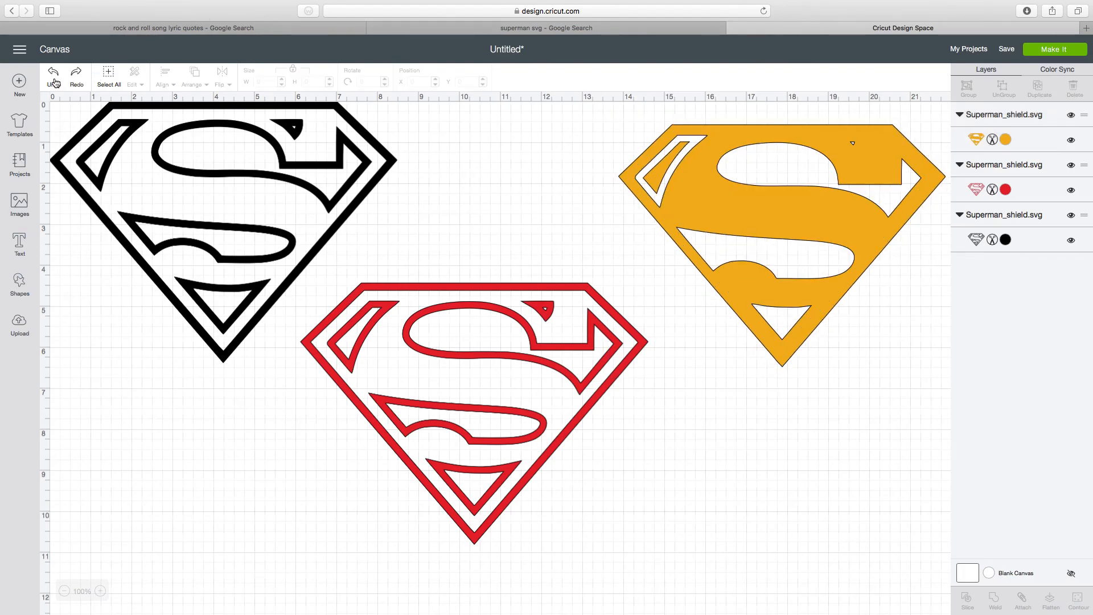
pyautogui.click(79, 81)
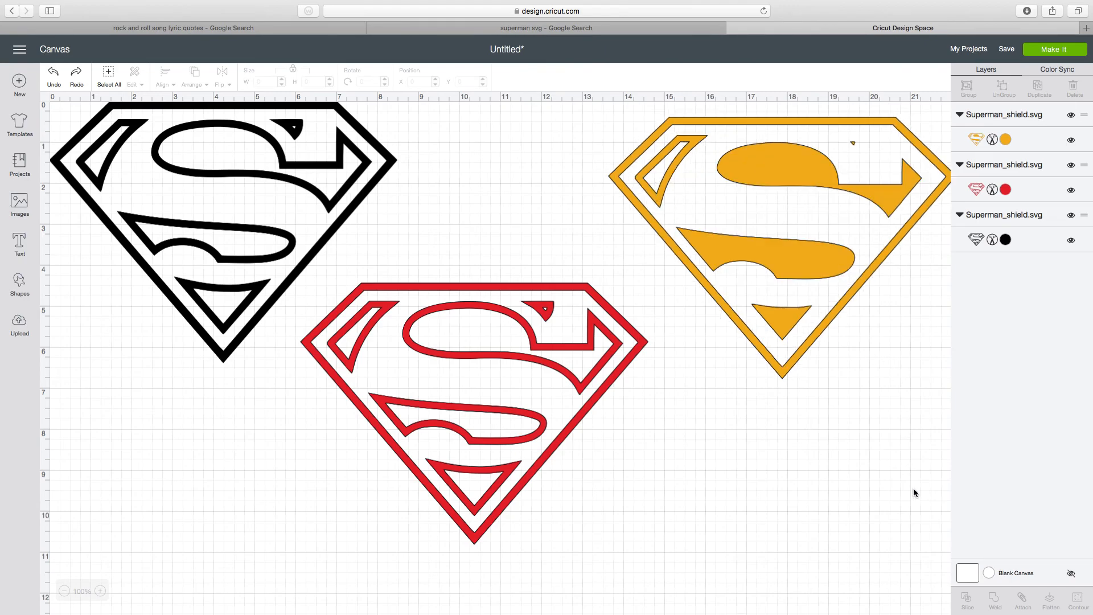
# - In the Candycorn shield's contours, hide the outer outline of the upper-left corner piece, keeping its inner shape
pyautogui.click(758, 162)
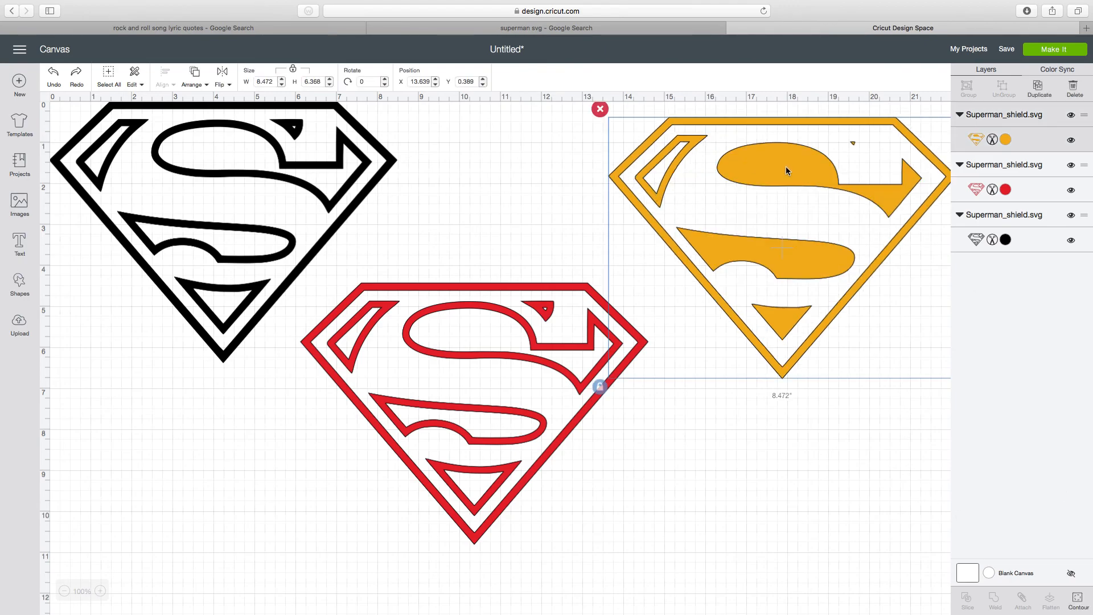
pyautogui.click(1078, 602)
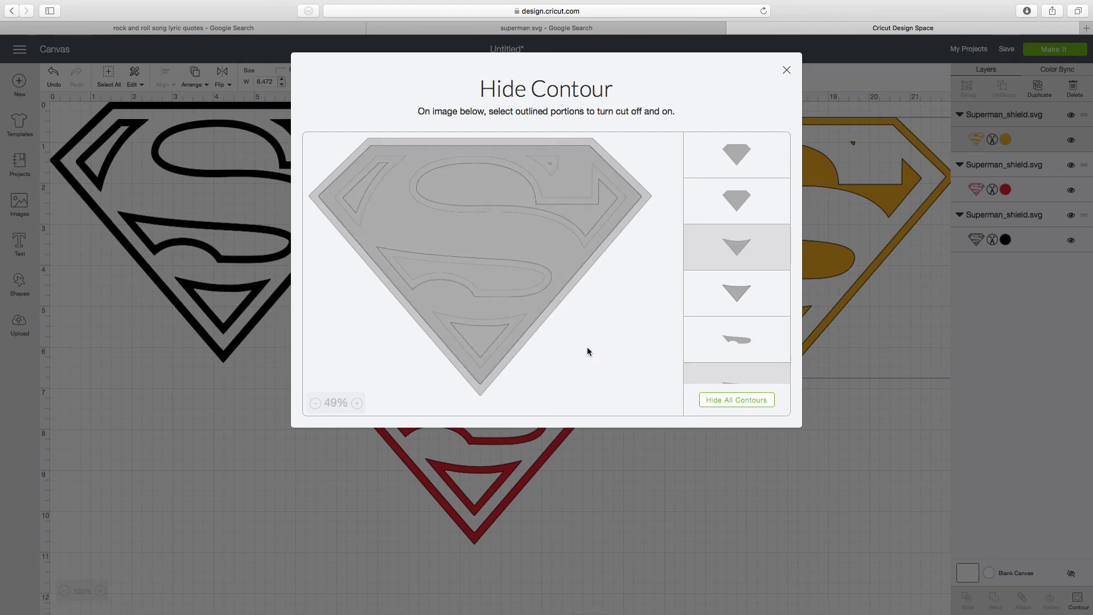
pyautogui.click(701, 496)
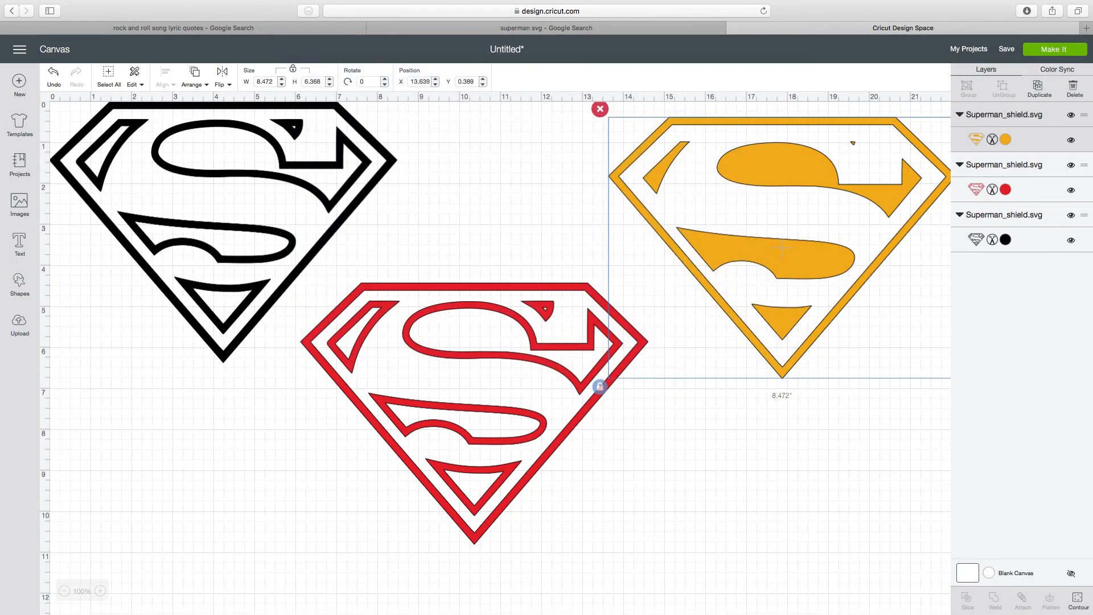
# - In the orange shield's contours, try hiding the inner outline of its border, toggling it off and on again
pyautogui.click(1079, 601)
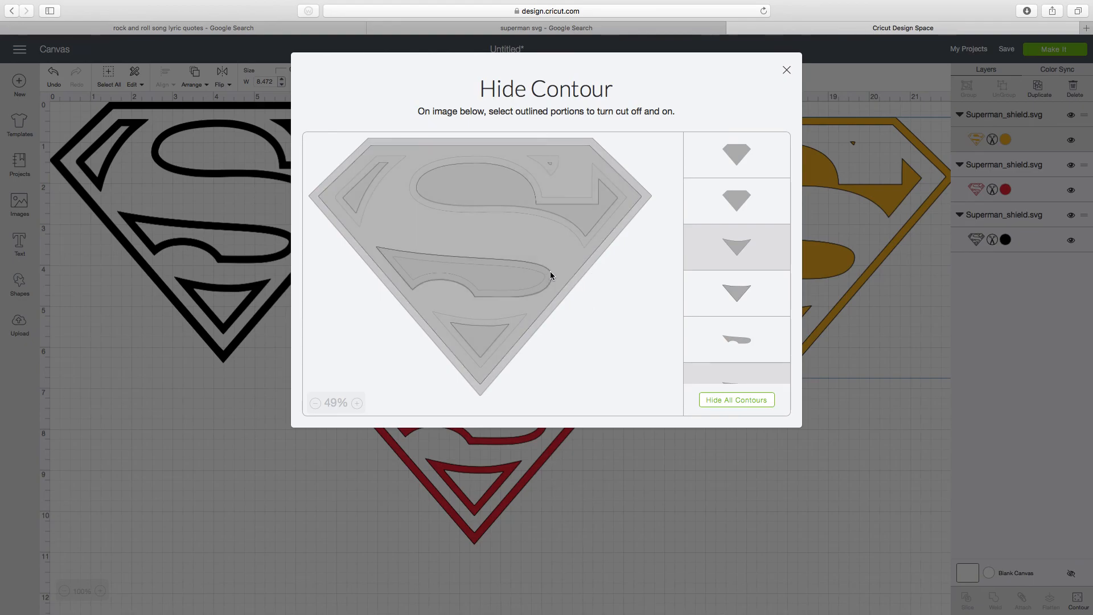
pyautogui.click(568, 284)
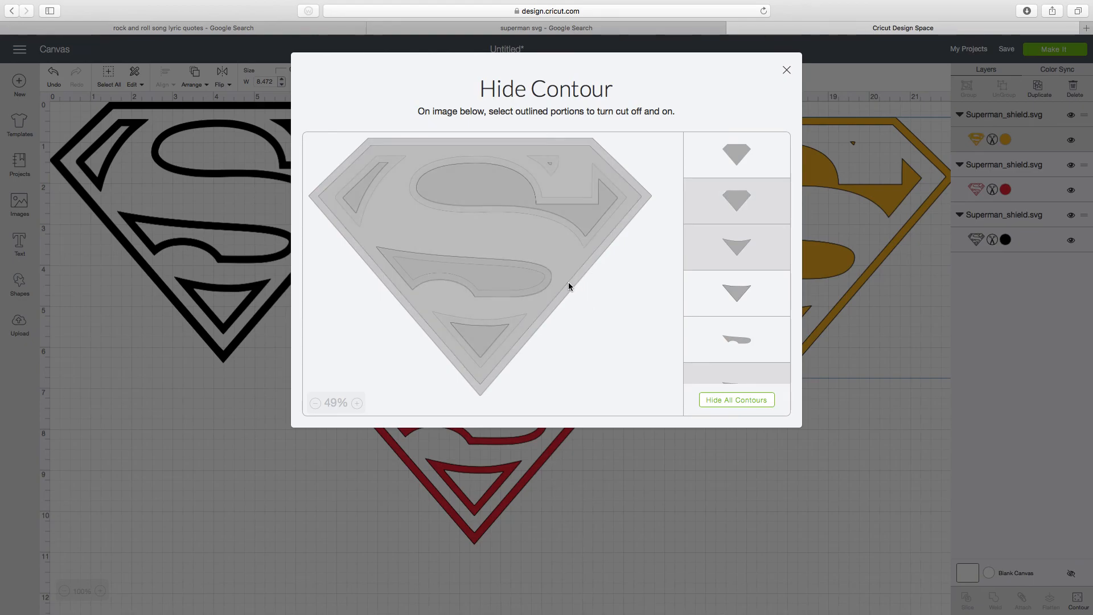
pyautogui.click(568, 283)
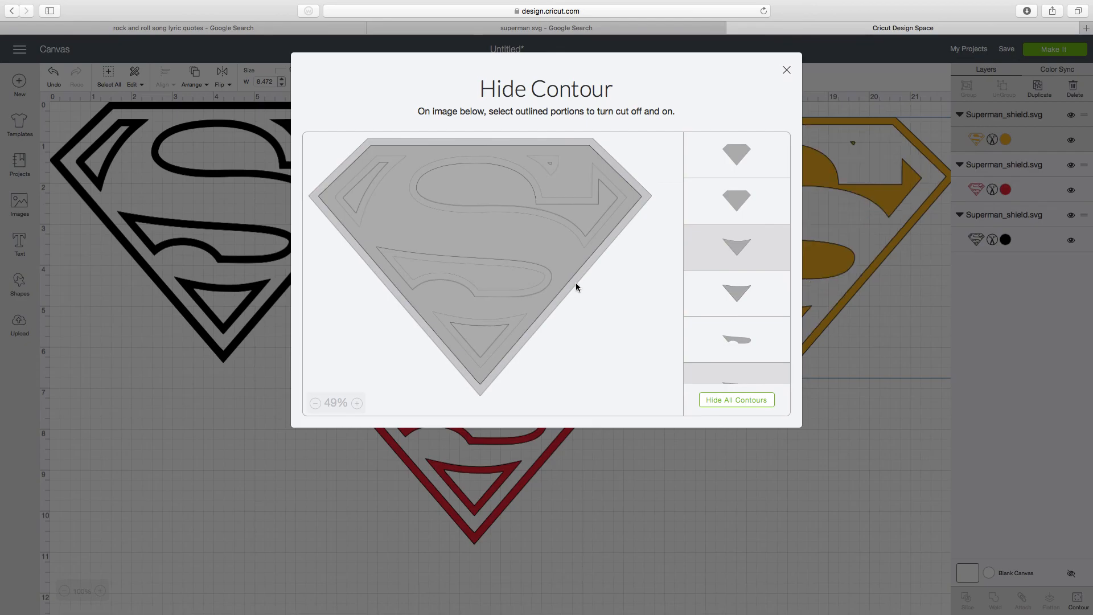
pyautogui.click(586, 278)
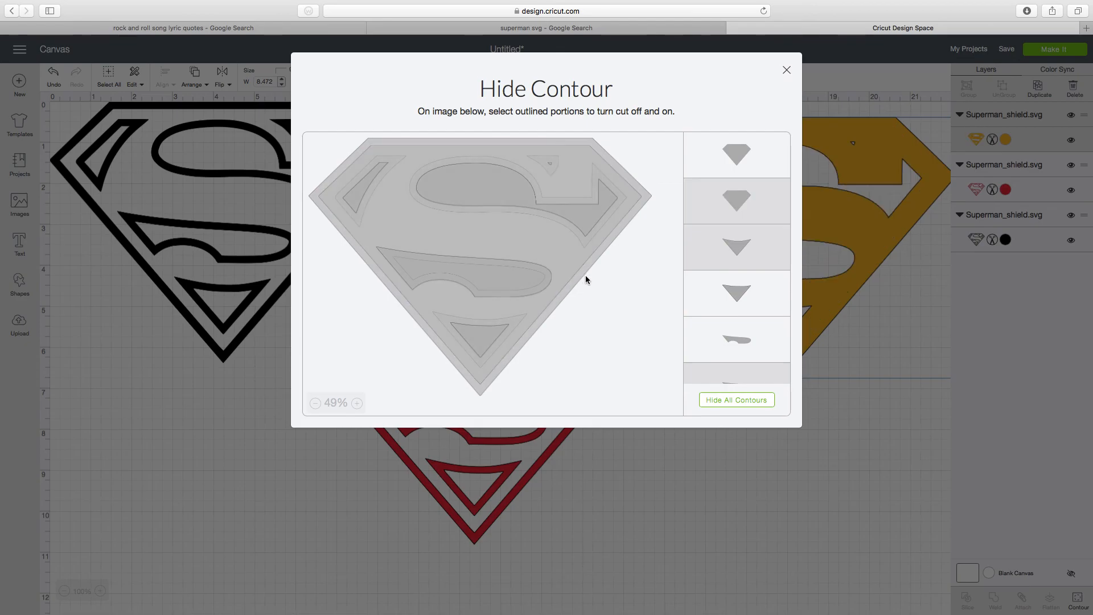
pyautogui.click(579, 271)
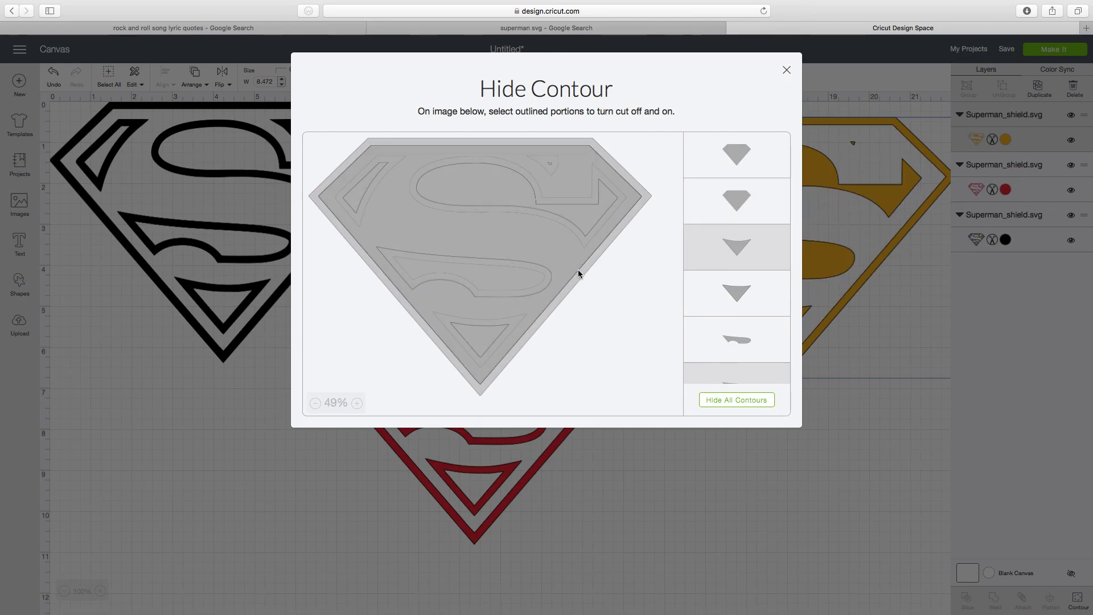
# - Try toggling the orange shield's outermost outline and its inner border outline off and on again, keeping both, and return to the canvas
pyautogui.click(313, 191)
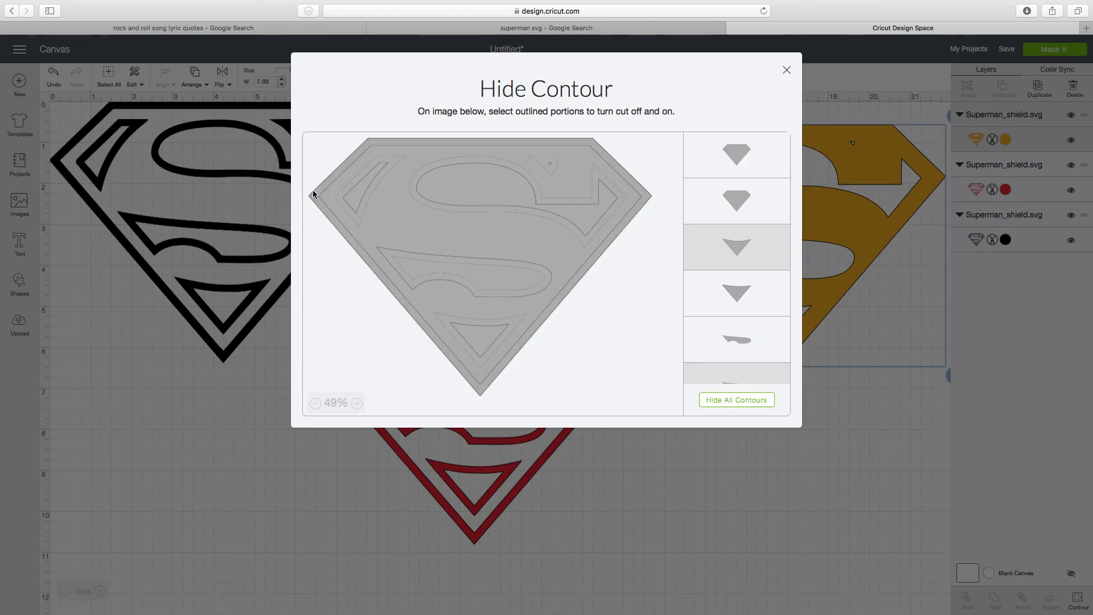
pyautogui.click(313, 193)
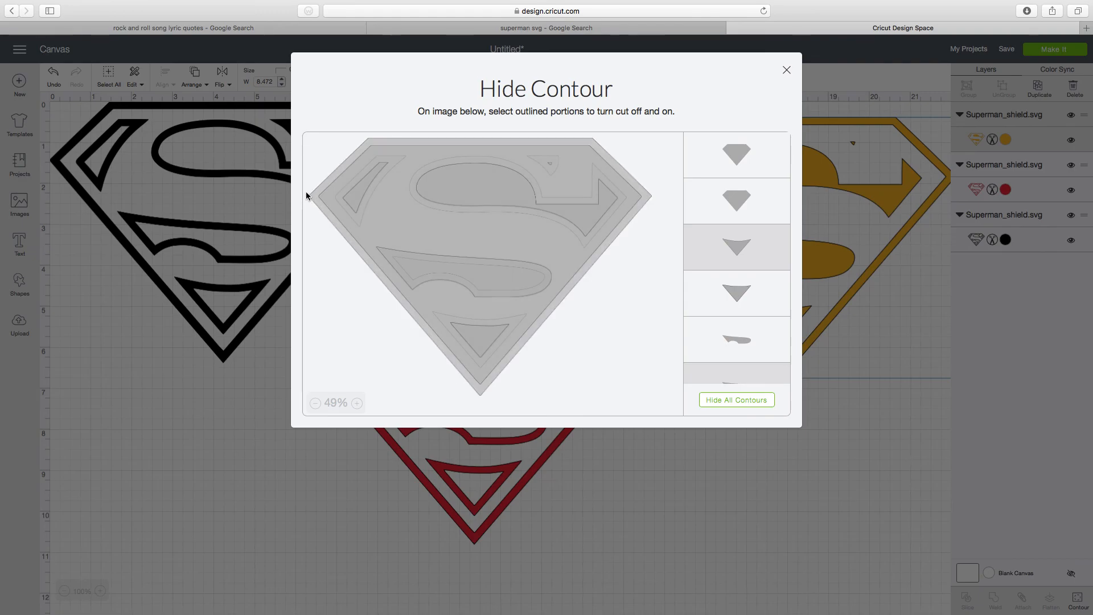
pyautogui.click(311, 187)
pyautogui.click(311, 190)
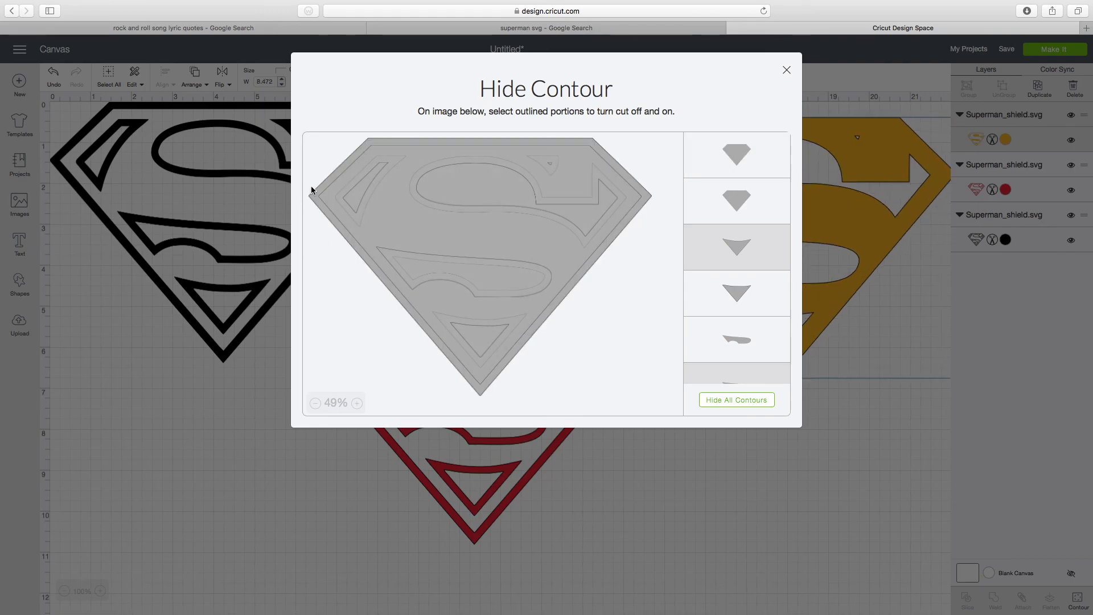
pyautogui.click(346, 255)
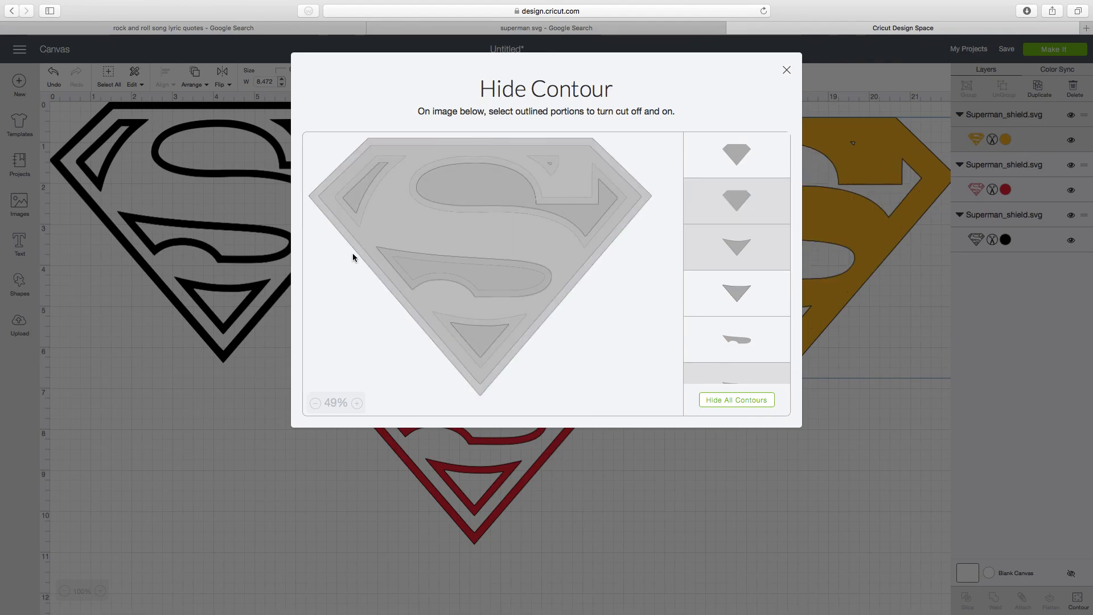
pyautogui.click(355, 240)
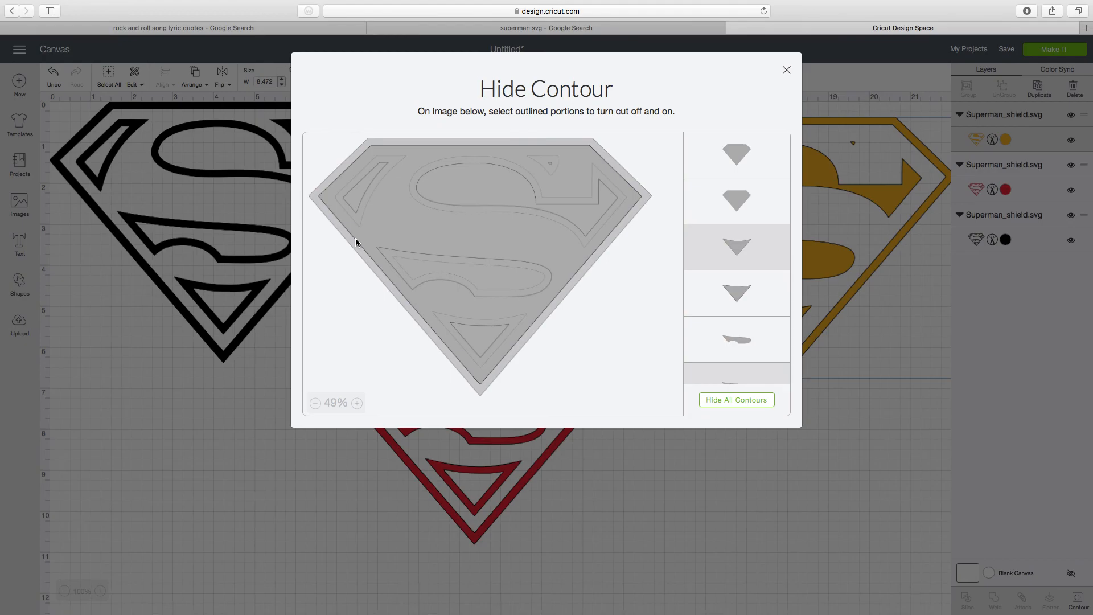
pyautogui.click(786, 69)
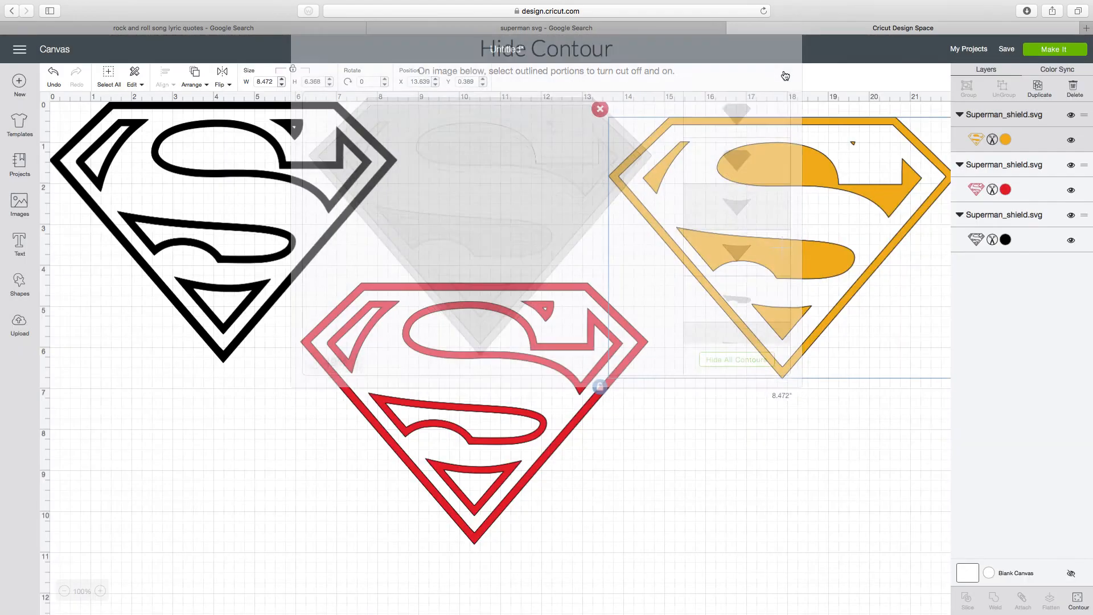
# - In the red shield's contours, hide the inner outline of the border and the inner outline of the lowest triangular section
pyautogui.click(506, 349)
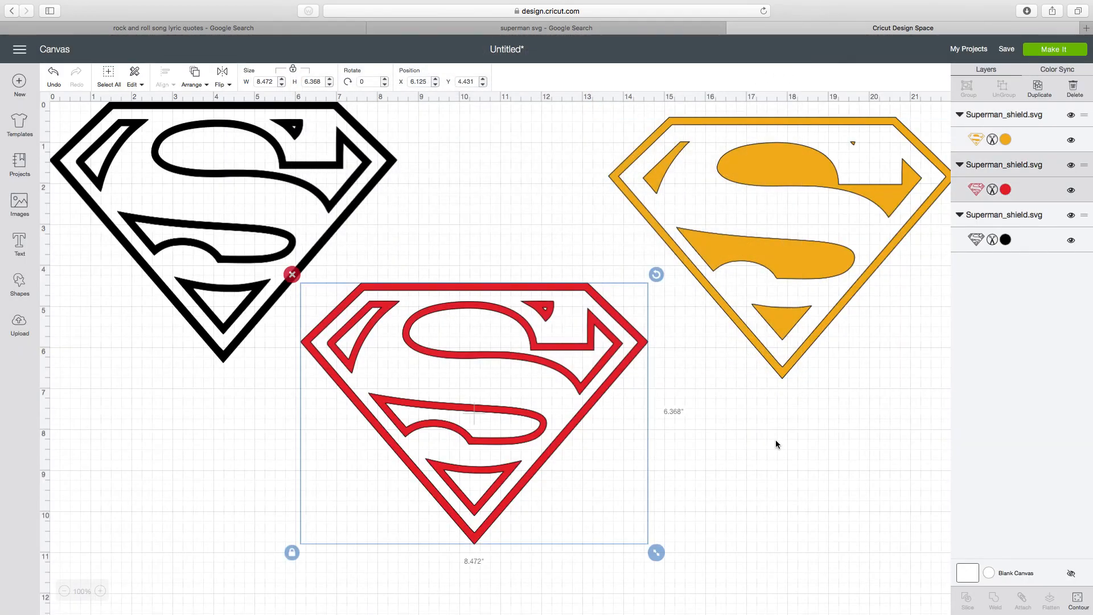
pyautogui.click(1078, 601)
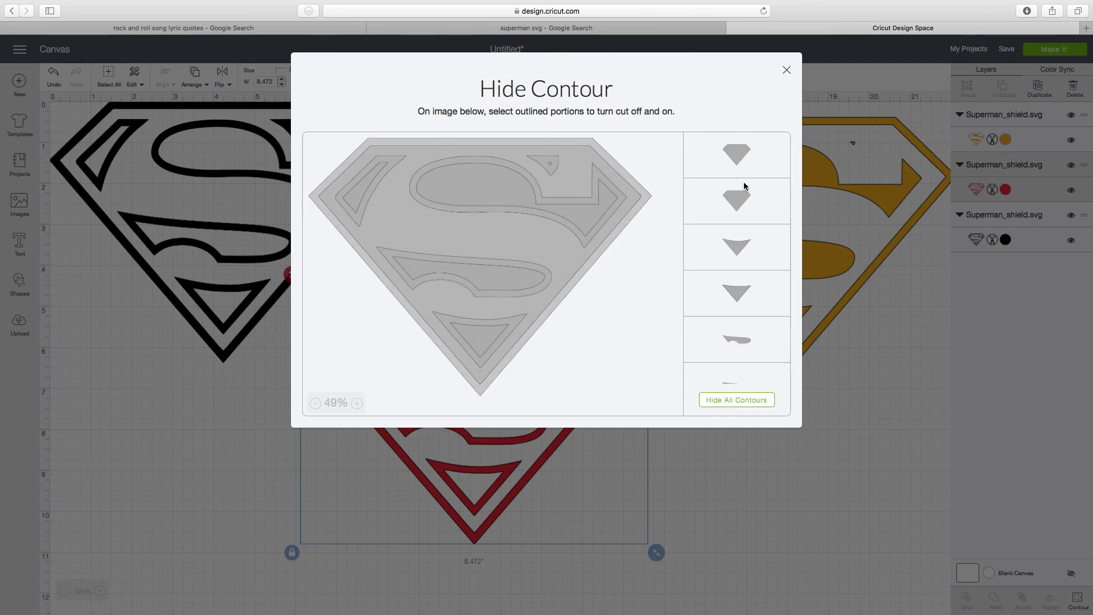
pyautogui.click(733, 197)
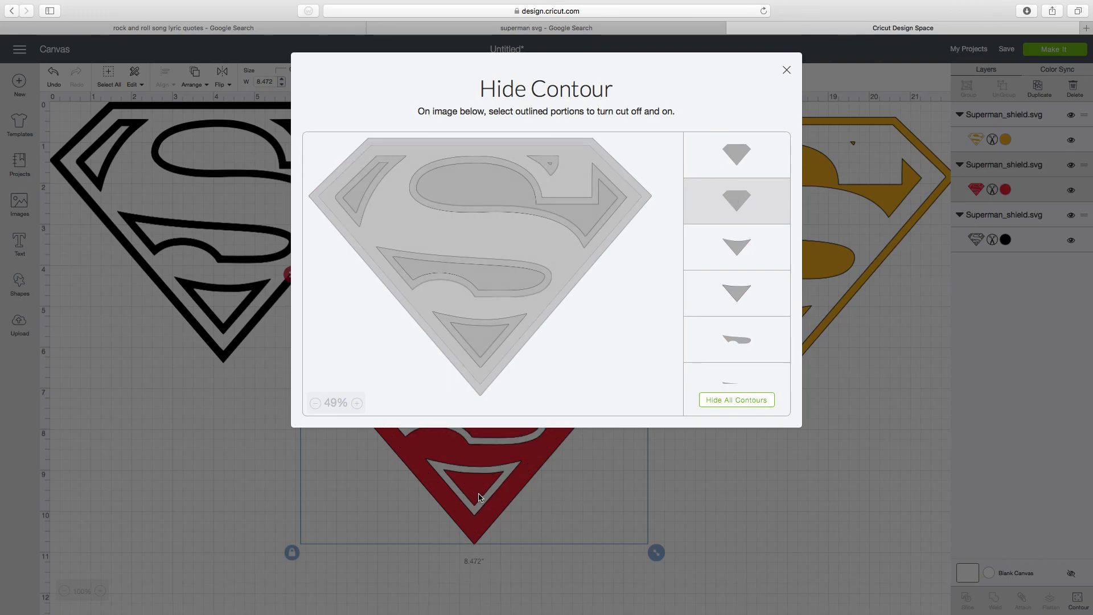
pyautogui.click(479, 343)
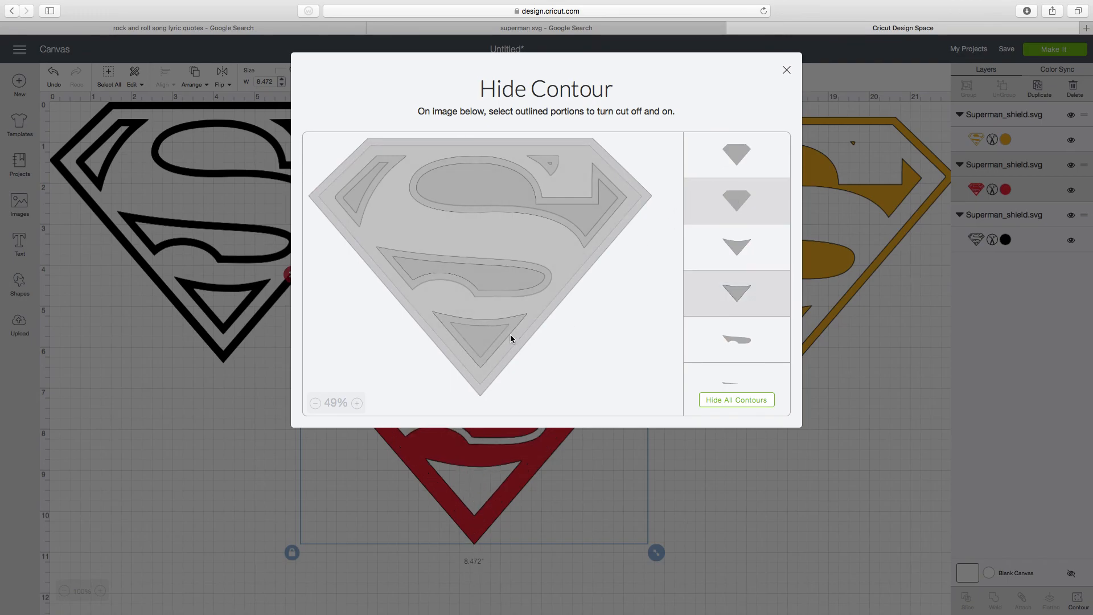
pyautogui.click(541, 328)
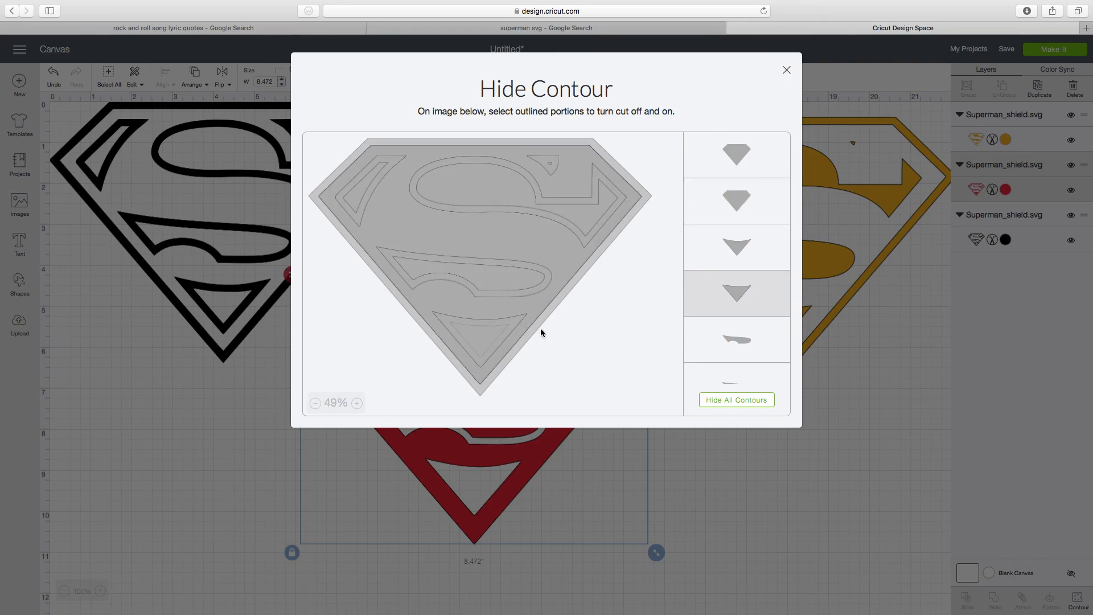
pyautogui.click(537, 323)
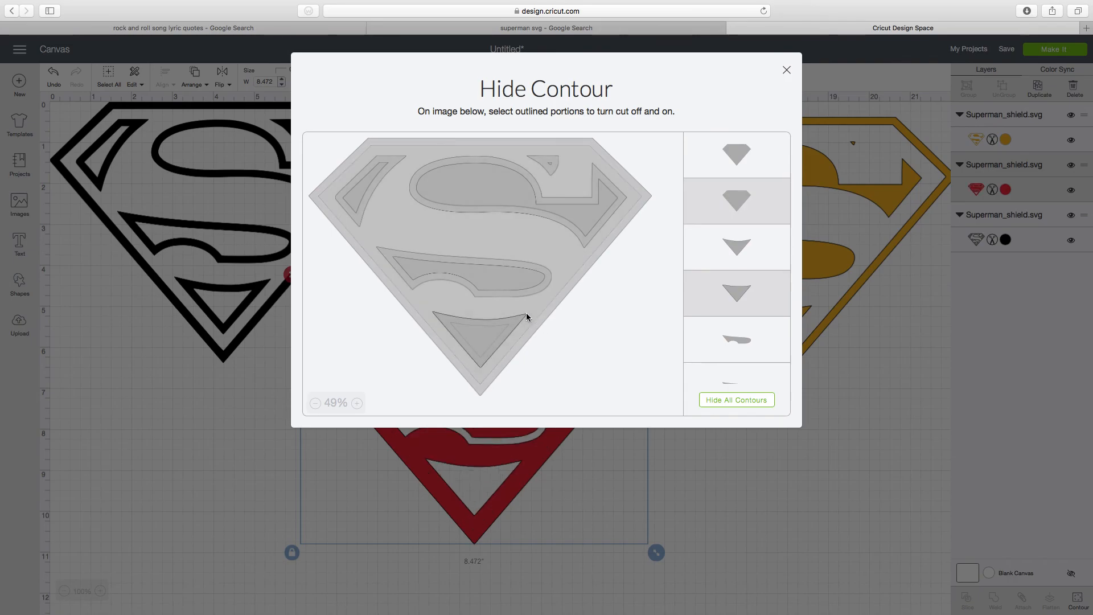
# - Hide the red shield's outermost outline and the inner outlines of the upper S-shaped and lower curved sections, and return to the canvas
pyautogui.scroll(-5, 691, 284)
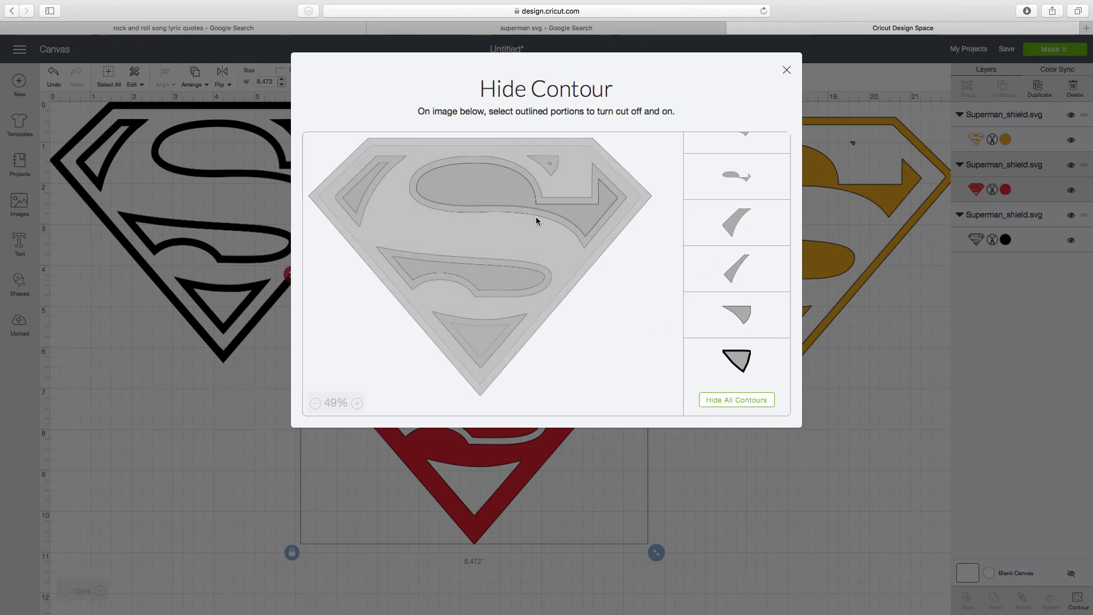
pyautogui.click(496, 188)
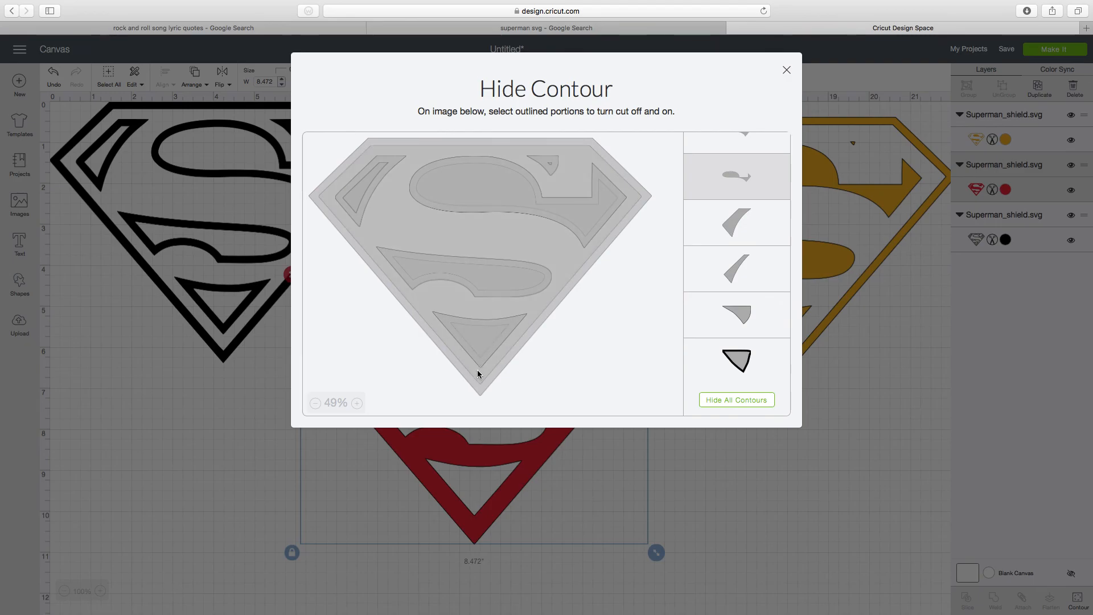
pyautogui.click(479, 393)
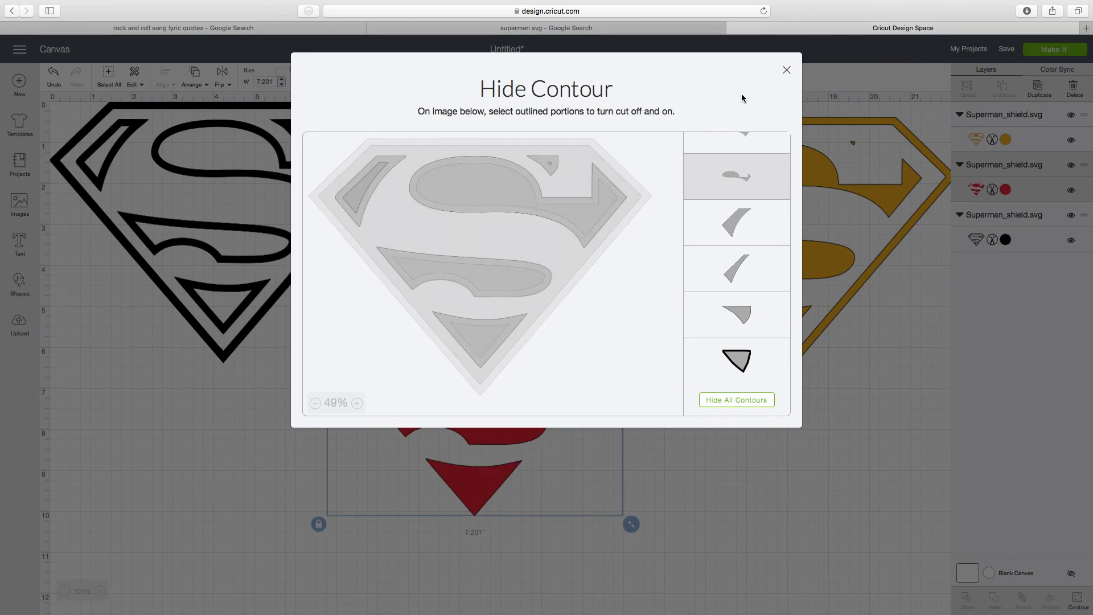
pyautogui.click(786, 70)
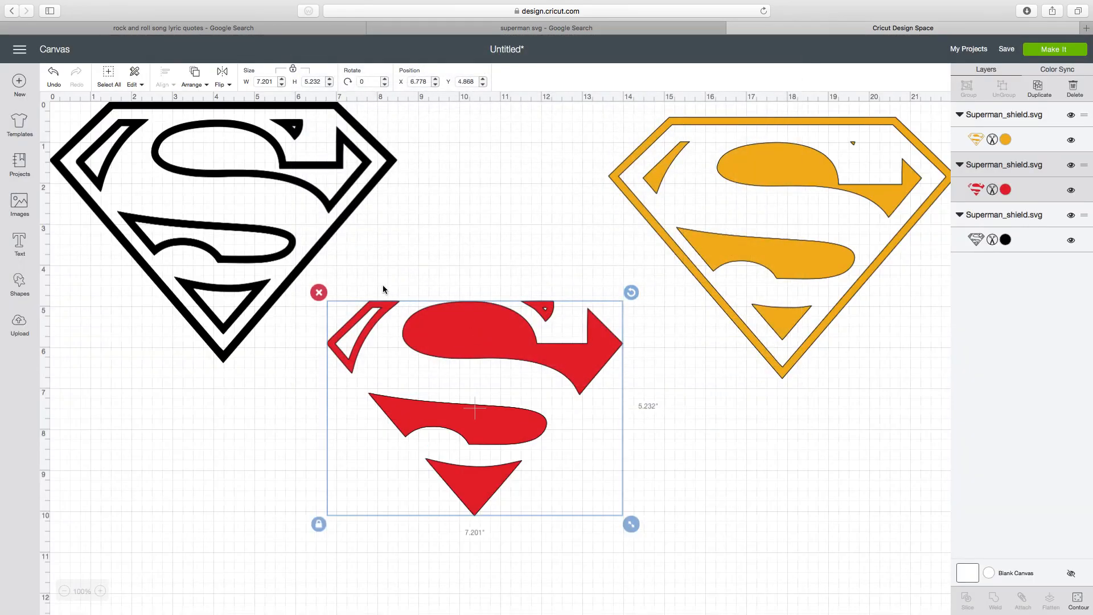
# - Try hiding the red shield's lower curved section and upper S-shaped section in its contours, then show the upper section again
pyautogui.click(1078, 599)
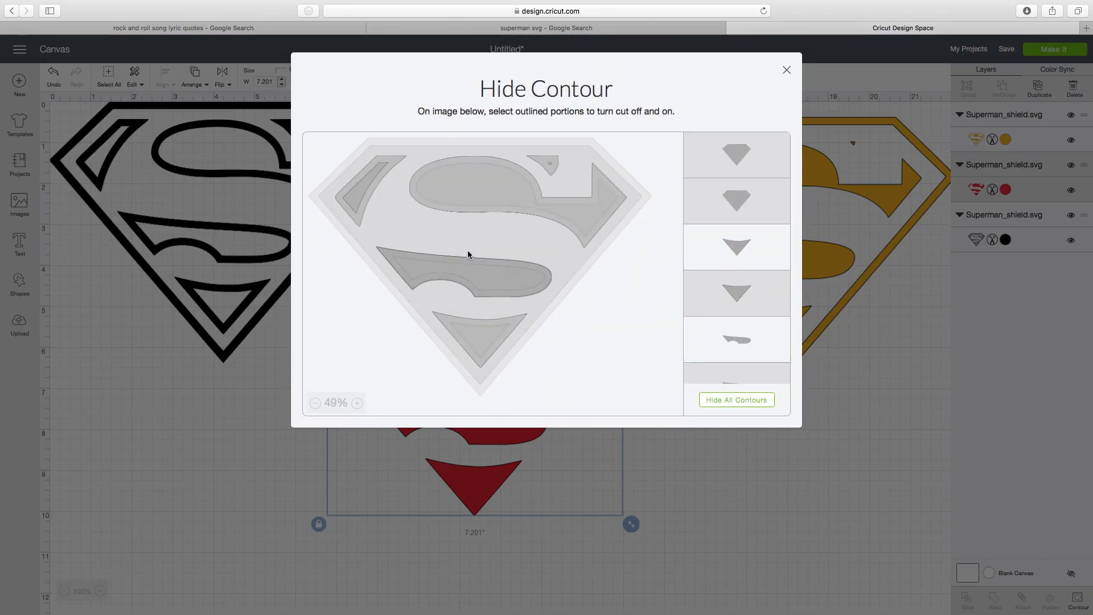
pyautogui.click(469, 251)
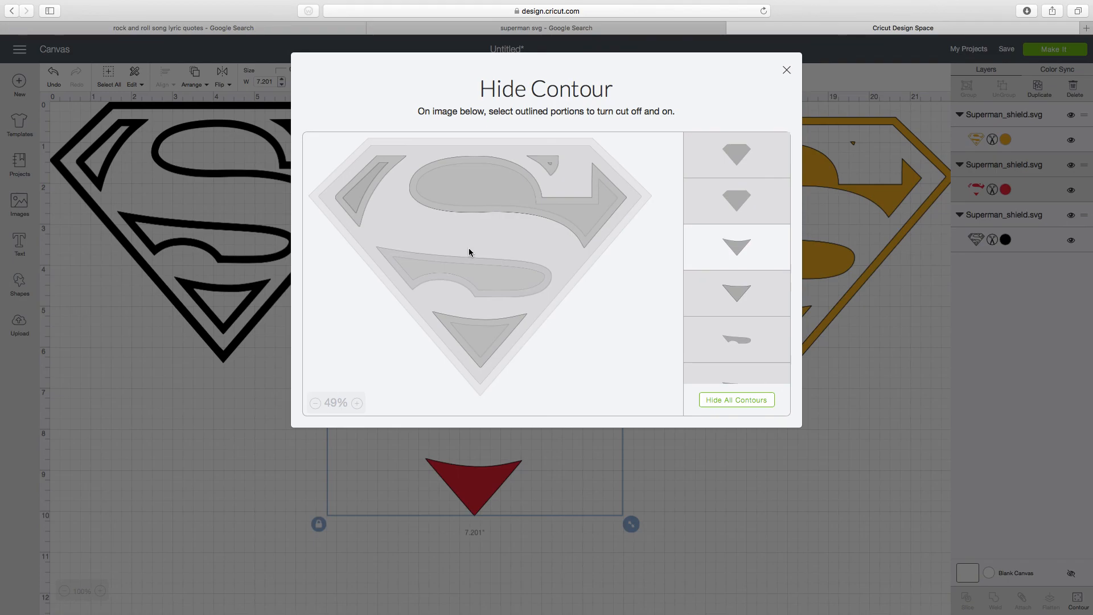
pyautogui.click(467, 239)
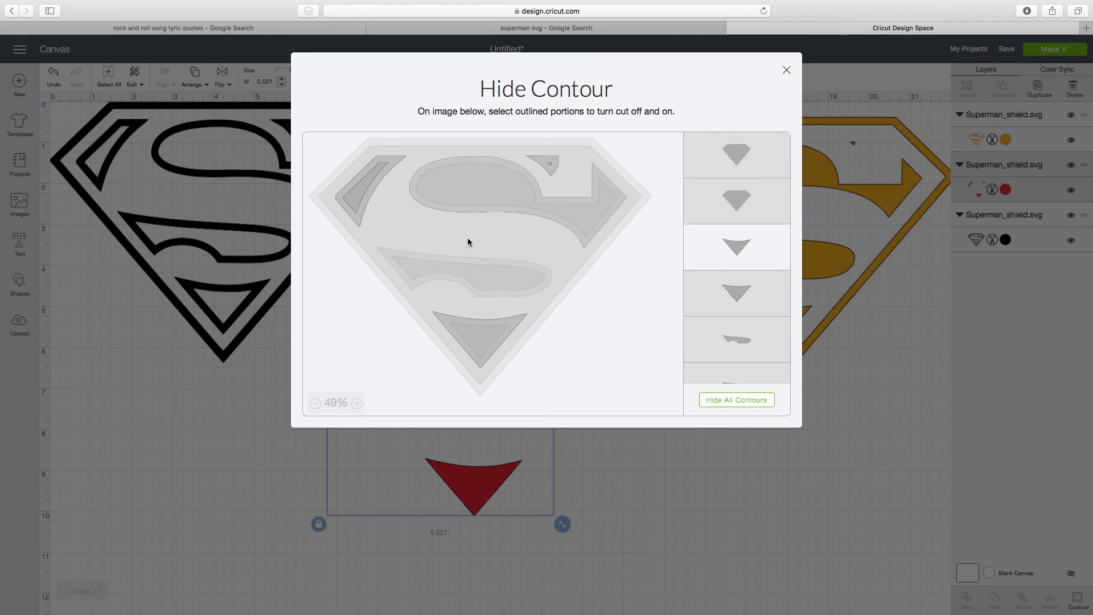
pyautogui.click(467, 237)
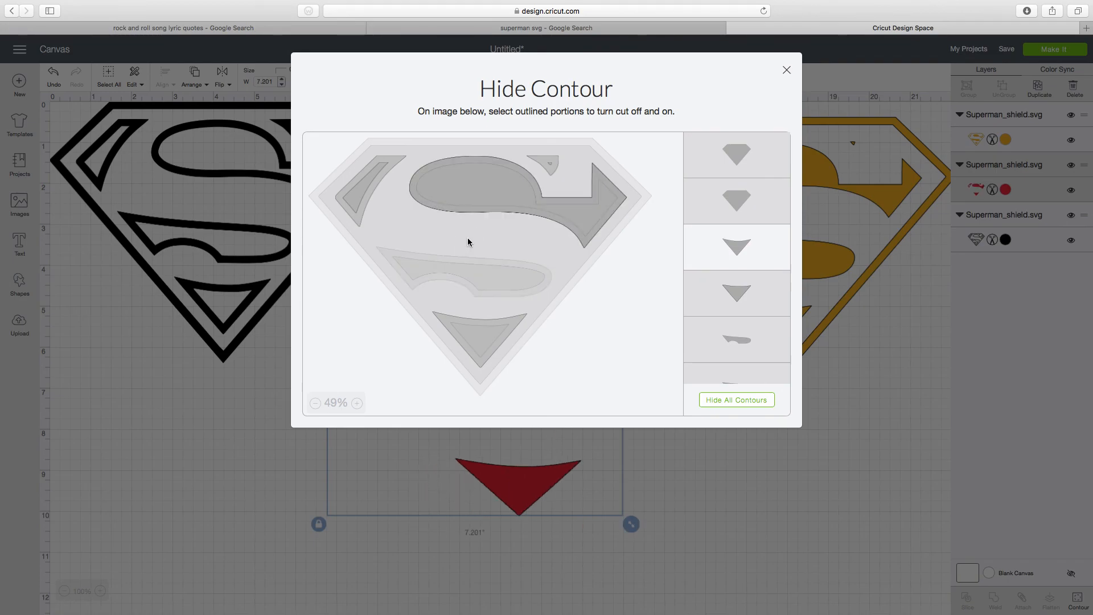
# - Show the red shield's inner border outline again, hide the upper-left corner's inner outline and the small upper piece, and return to the canvas
pyautogui.click(465, 303)
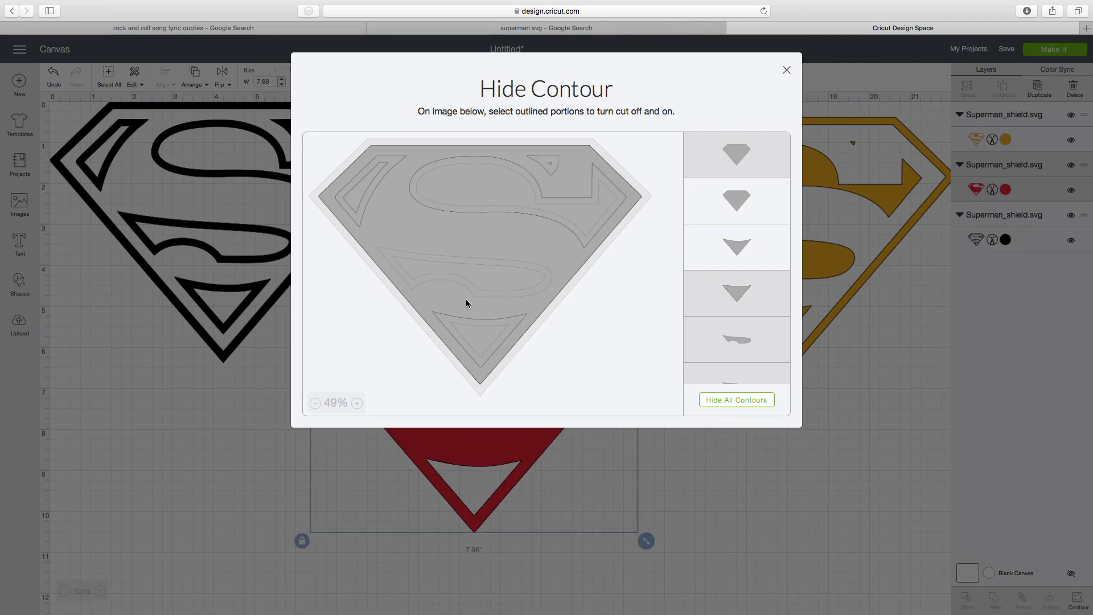
pyautogui.click(466, 310)
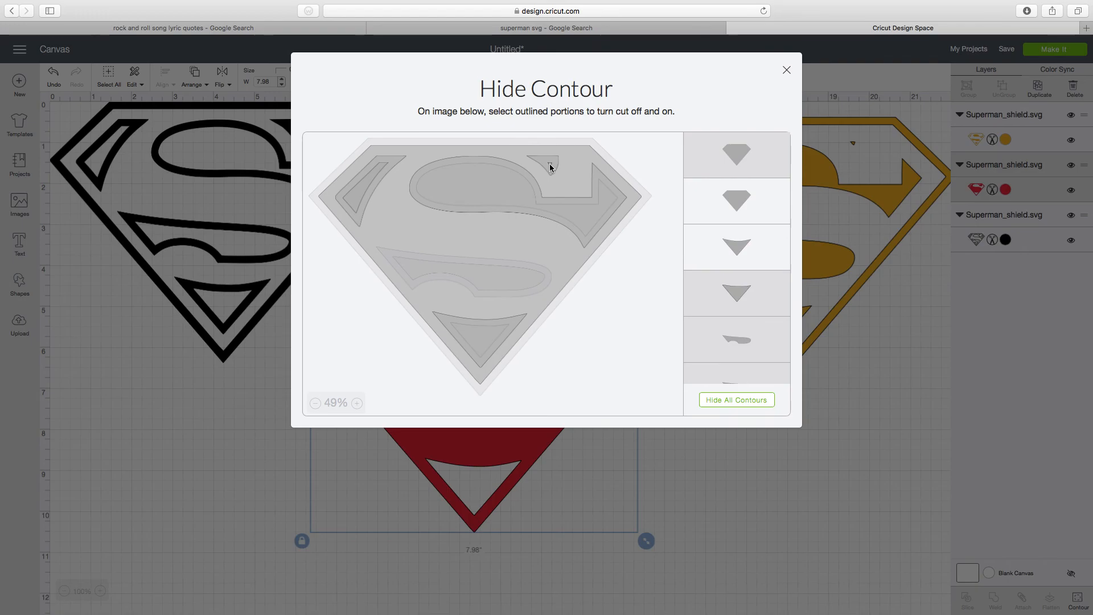
pyautogui.click(355, 191)
pyautogui.click(786, 70)
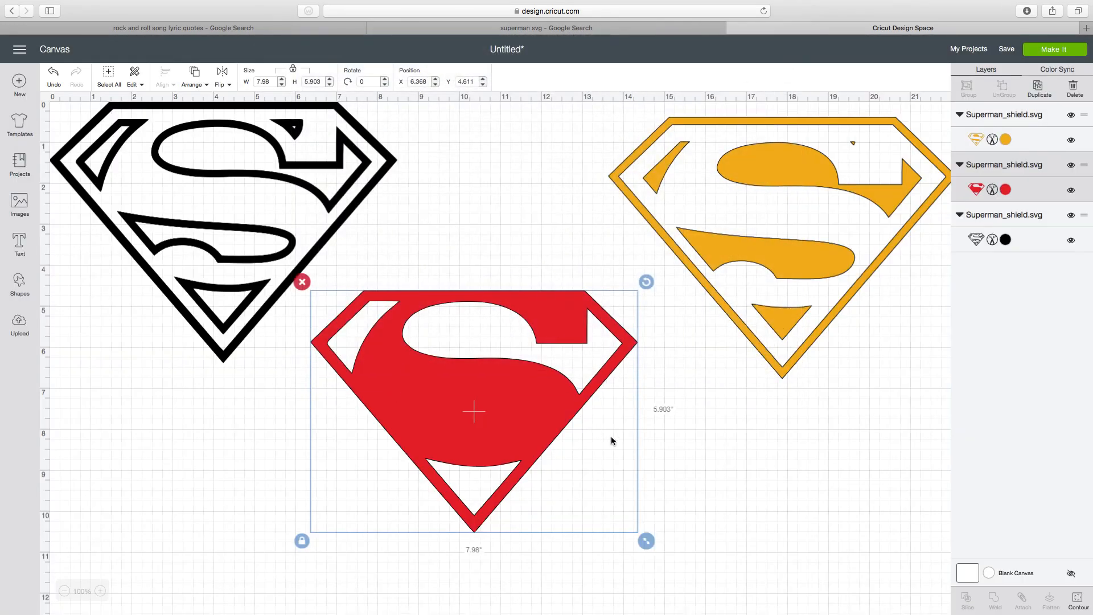
# - In the red shield's contours, show the outer outline of the lower curved section and keep its inner outline hidden
pyautogui.click(1079, 600)
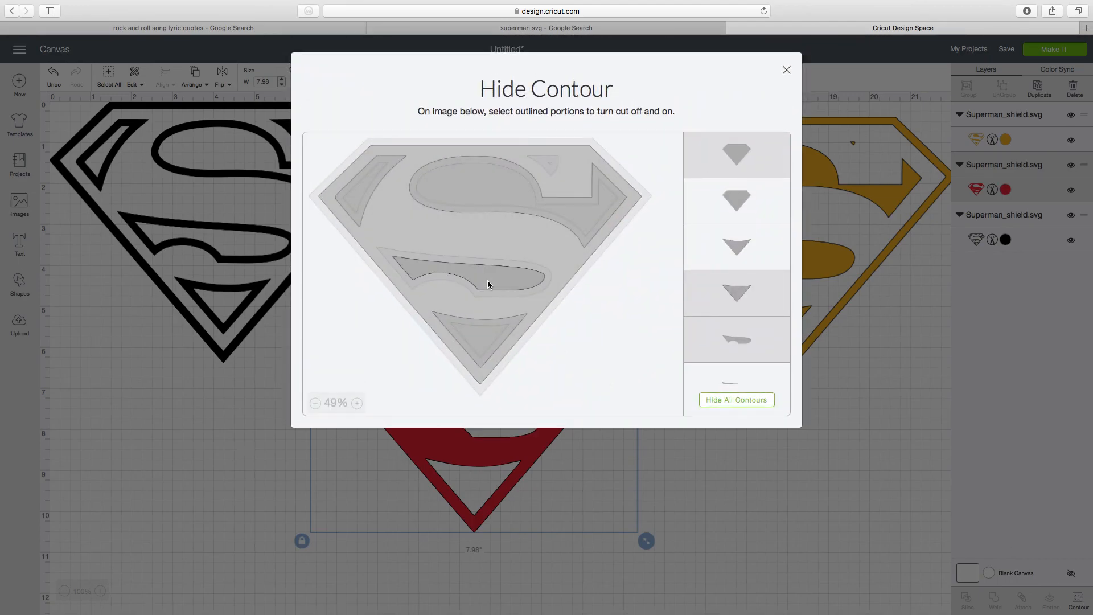
pyautogui.click(521, 291)
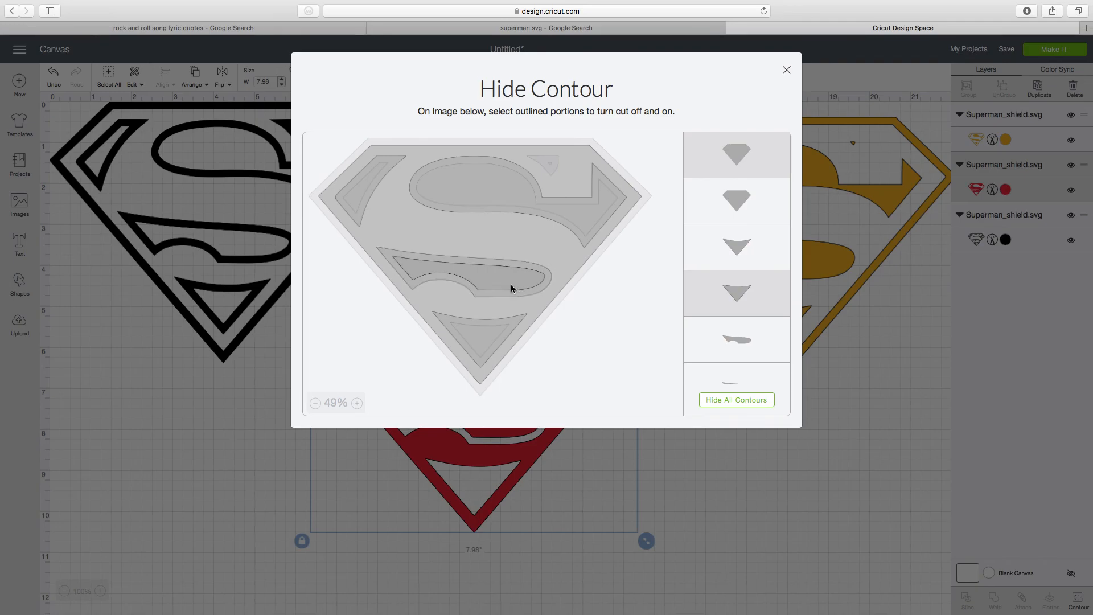
pyautogui.click(511, 287)
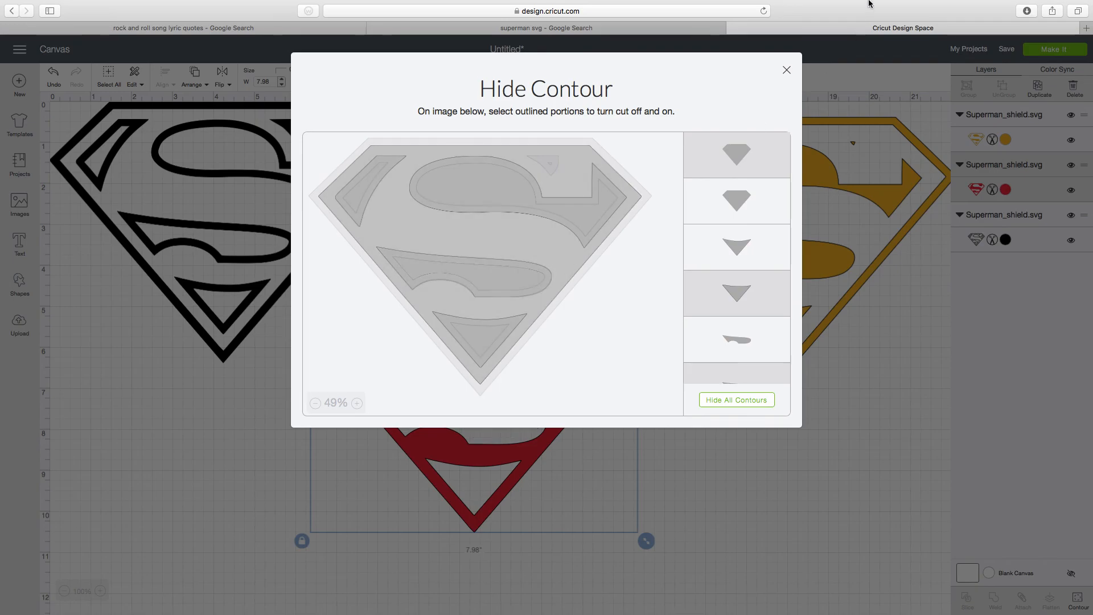
pyautogui.click(788, 71)
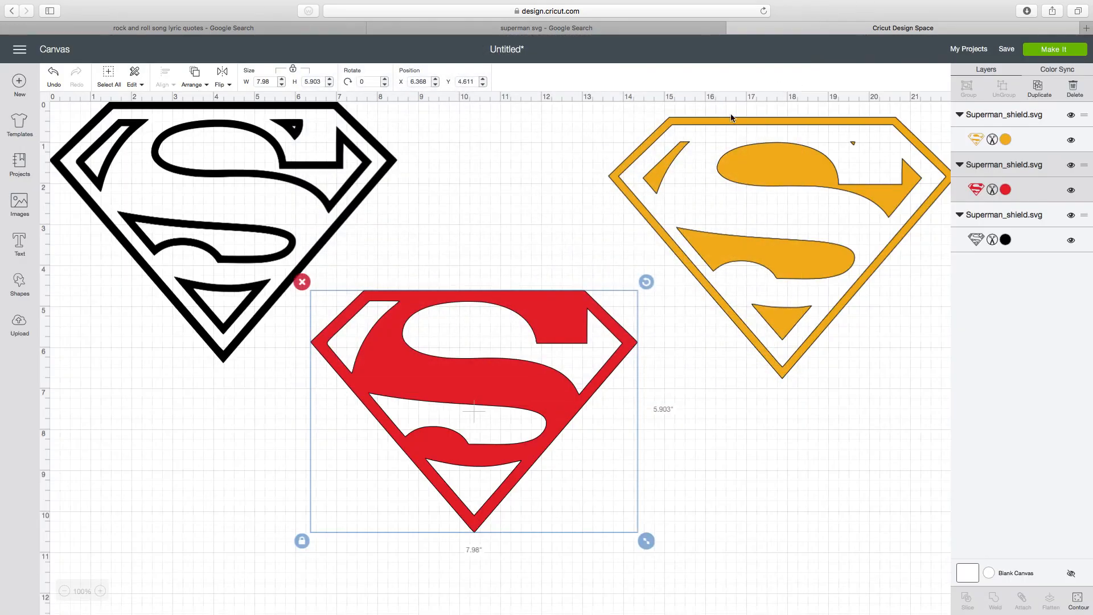
pyautogui.click(808, 259)
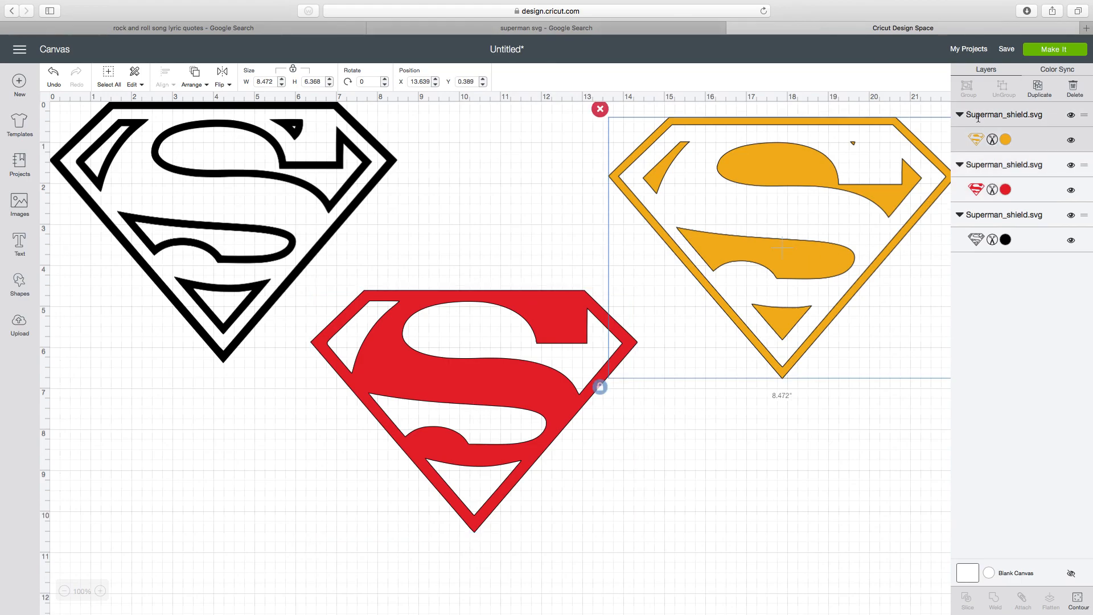
pyautogui.click(1080, 599)
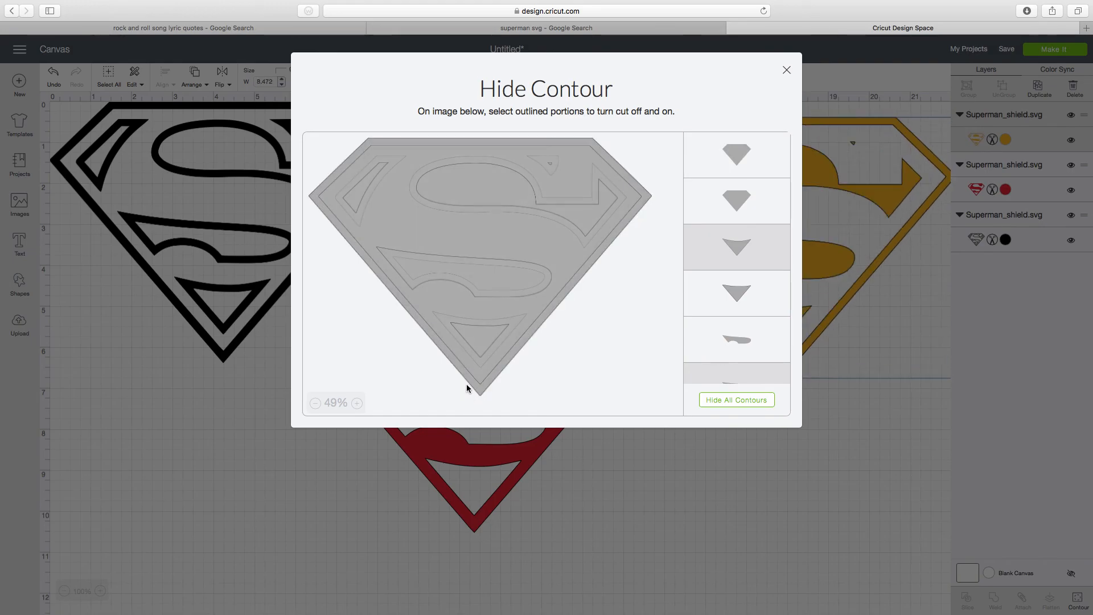
pyautogui.click(467, 388)
pyautogui.click(467, 385)
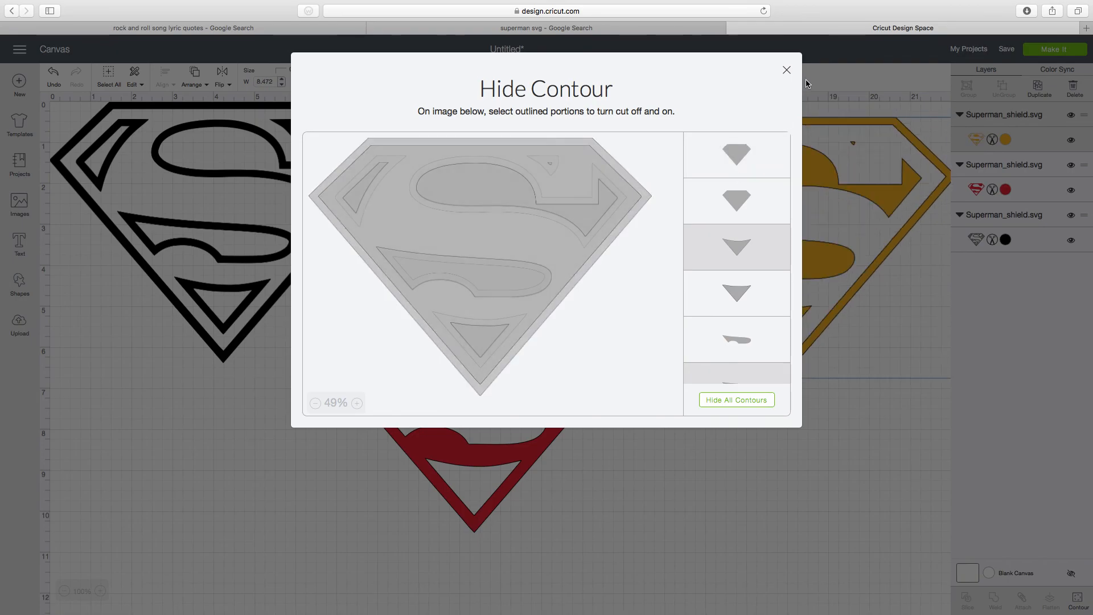
pyautogui.click(787, 70)
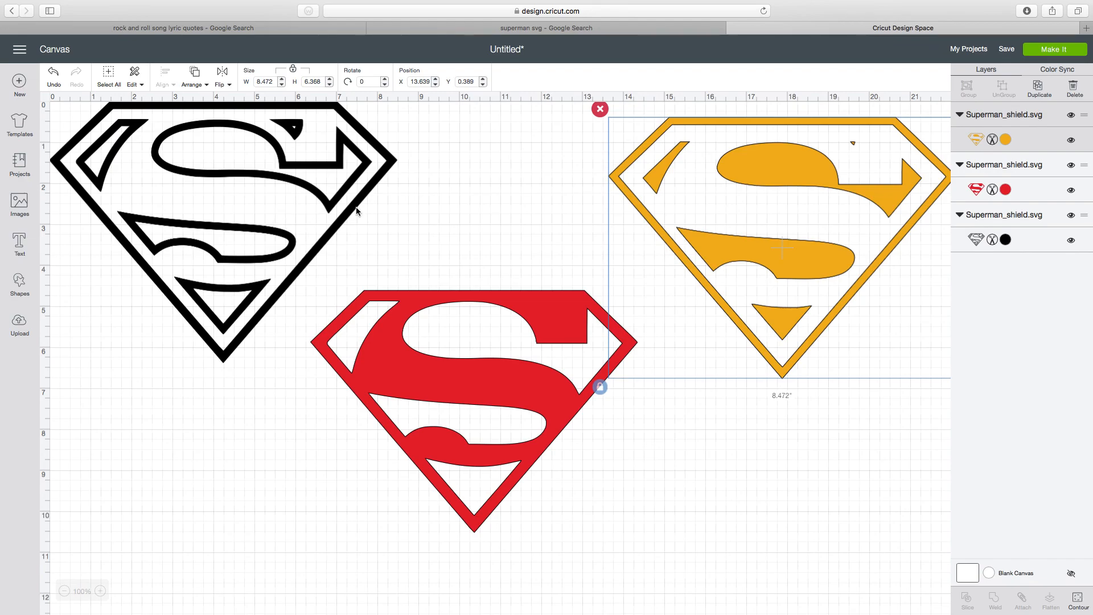
# - Lay the orange shield over the red shield and move the black outline shield closer to them
pyautogui.moveTo(804, 258); pyautogui.dragTo(488, 419)
pyautogui.moveTo(290, 232); pyautogui.dragTo(407, 197)
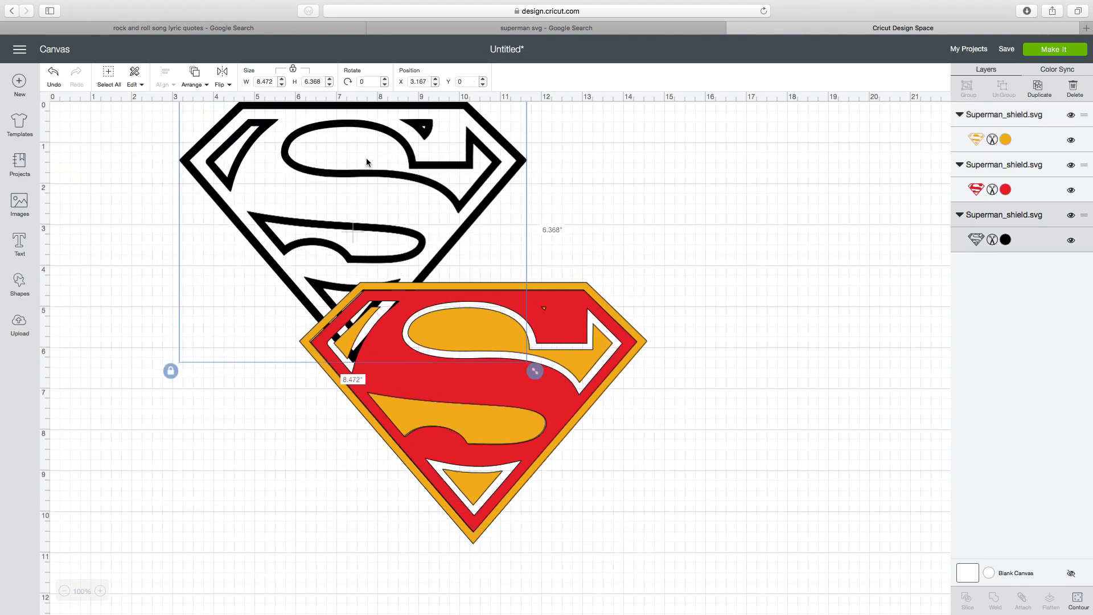
# - Bring the black outline shield forward two levels and align it over the stacked orange and red shields
pyautogui.click(198, 84)
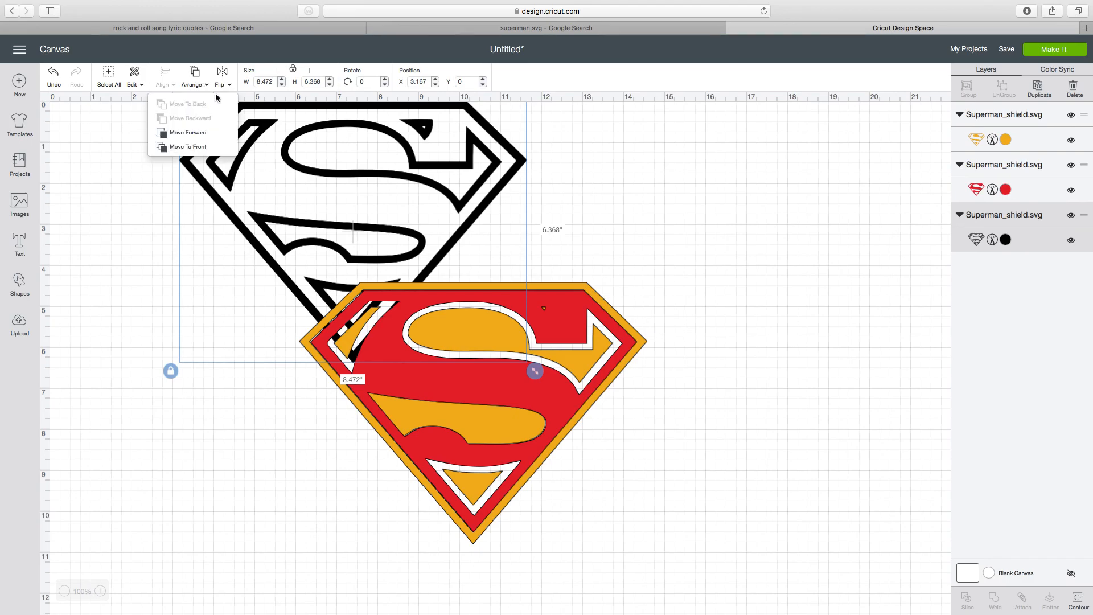
pyautogui.click(194, 136)
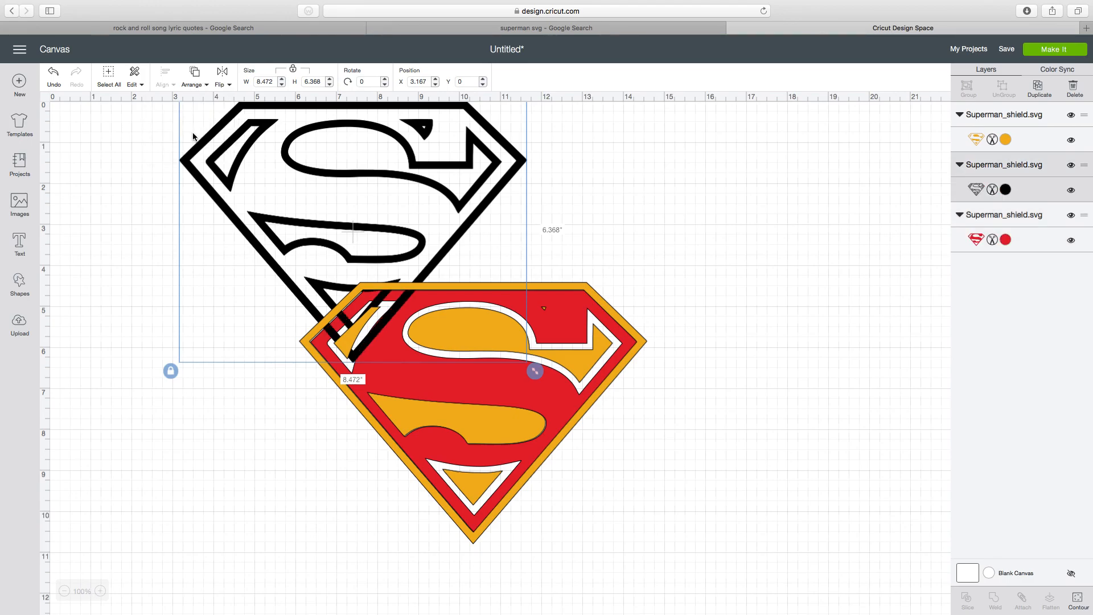
pyautogui.click(200, 84)
pyautogui.click(200, 135)
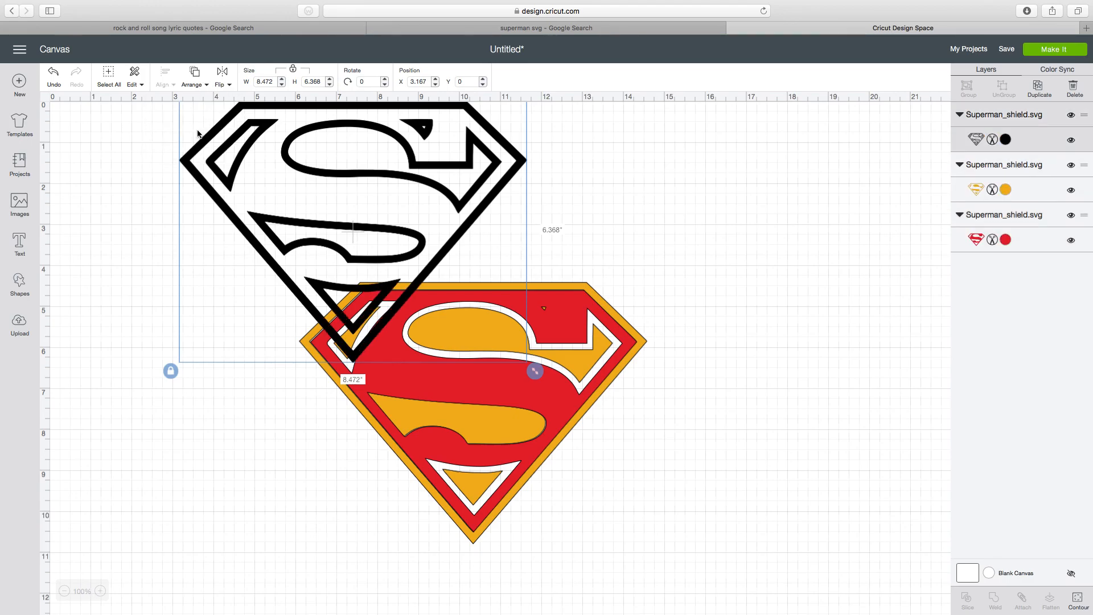
pyautogui.moveTo(349, 206); pyautogui.dragTo(471, 390)
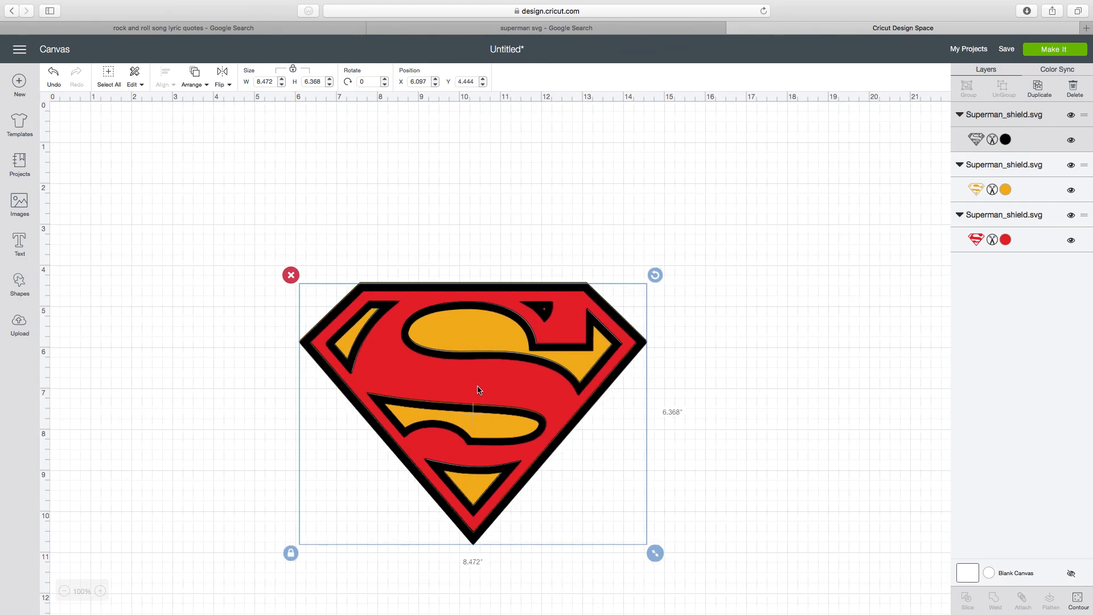
# - Move the three stacked shield layers together to the canvas's upper-left area and send the project to the cutting mat preview
pyautogui.click(673, 215)
pyautogui.moveTo(895, 251); pyautogui.dragTo(303, 576)
pyautogui.moveTo(400, 475); pyautogui.dragTo(168, 324)
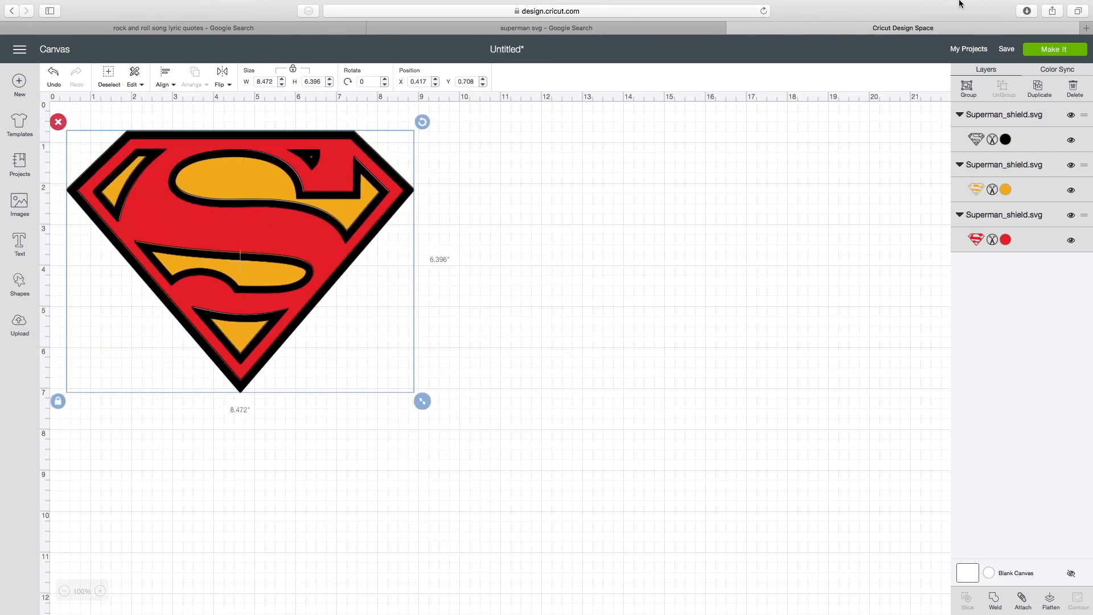
pyautogui.click(1058, 53)
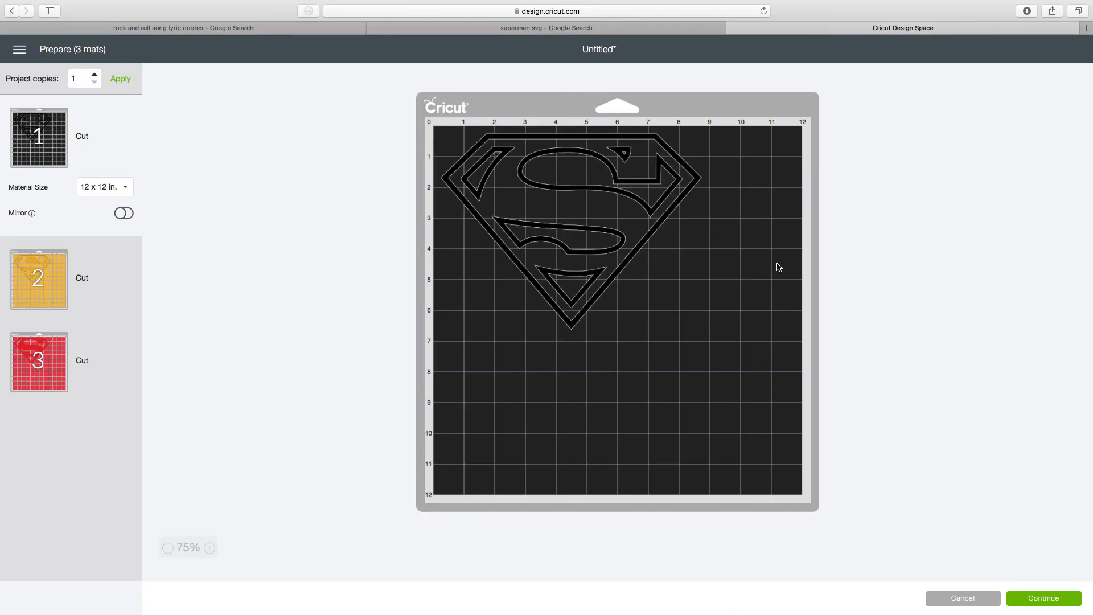